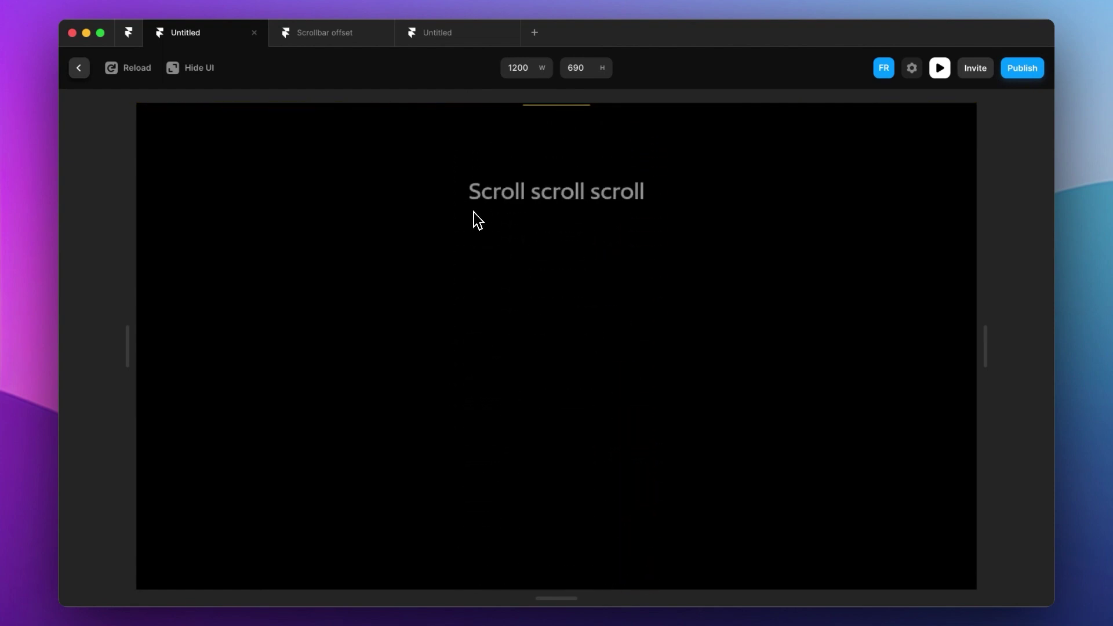
scroll(474, 212, up, 3)
Step: Scroll the finished page's preview to watch the progress bar fill
scroll(474, 212, down, 5)
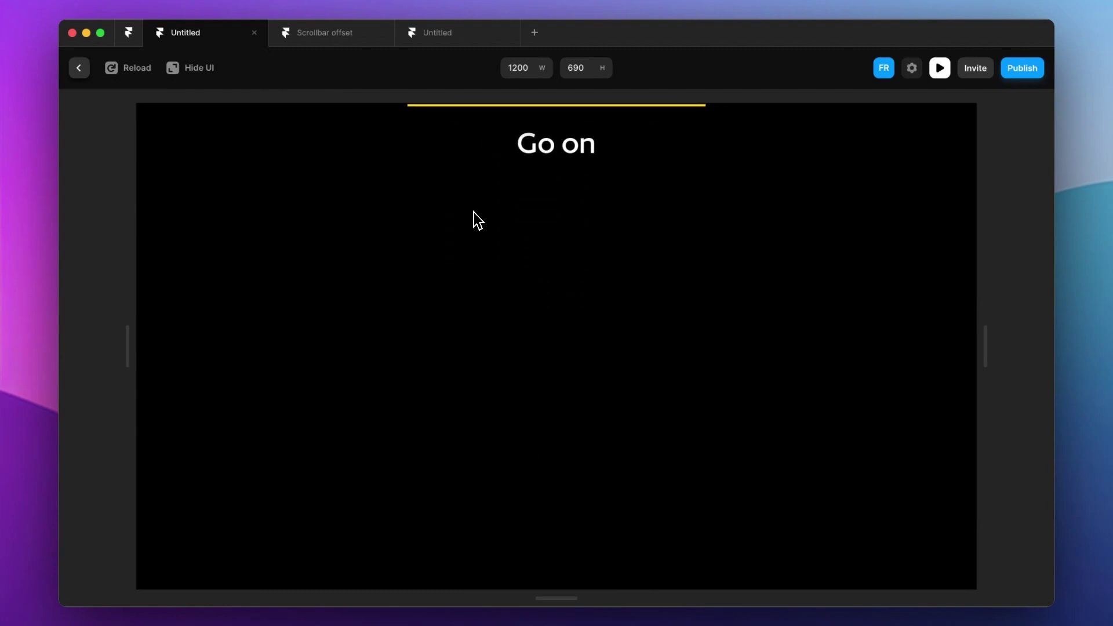
scroll(474, 212, down, 5)
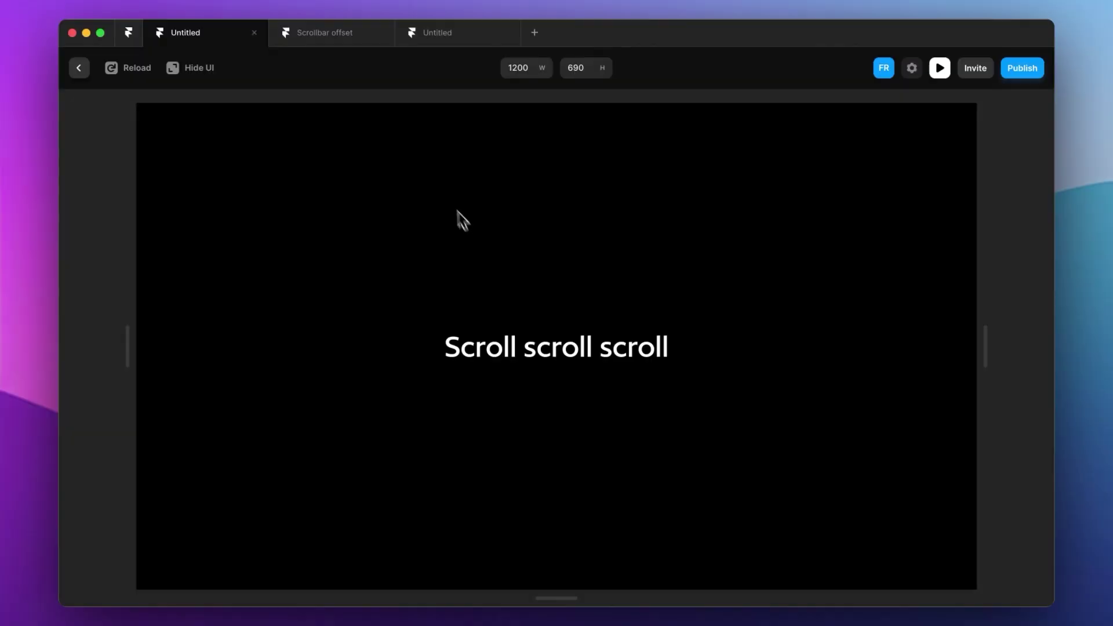
Step: In the empty project, fill the Desktop page with black #000000 and increase its height
click(439, 32)
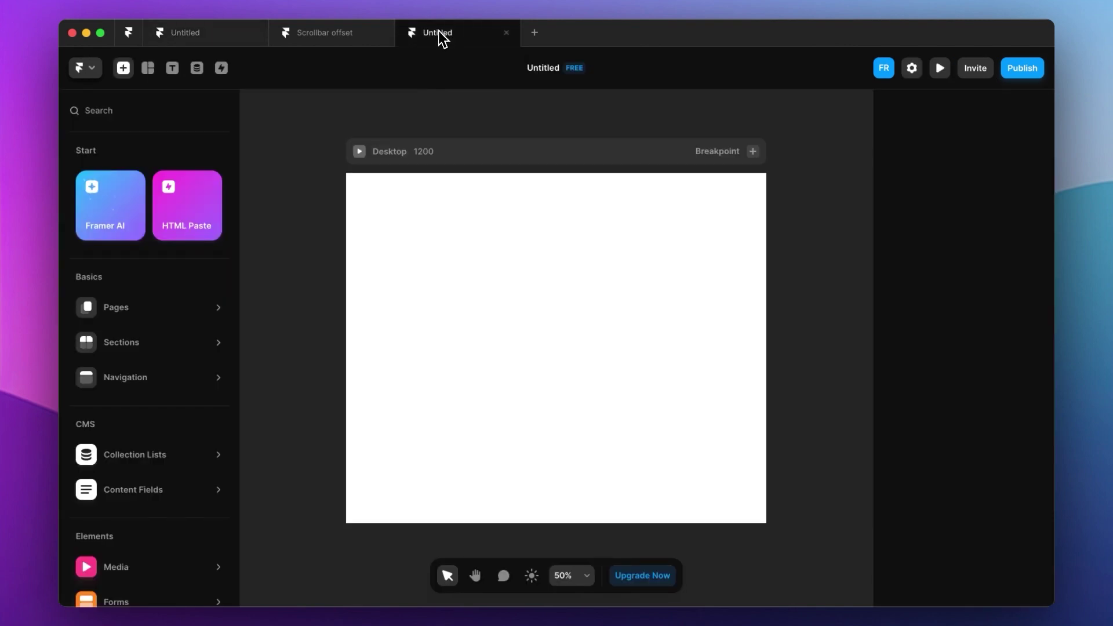
click(452, 154)
click(962, 402)
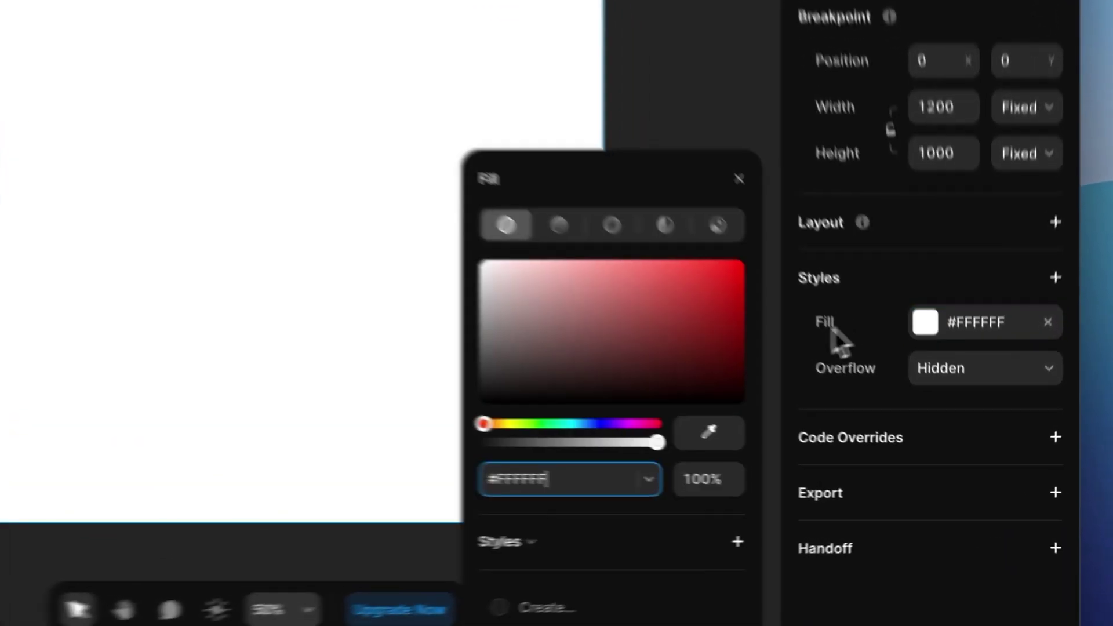
click(748, 430)
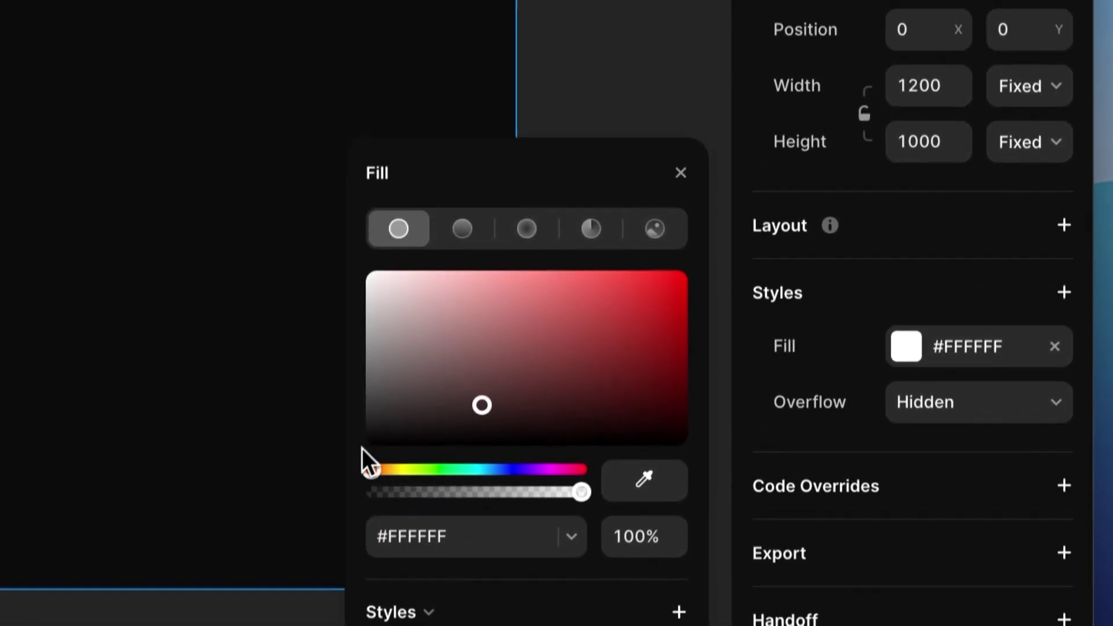
click(363, 446)
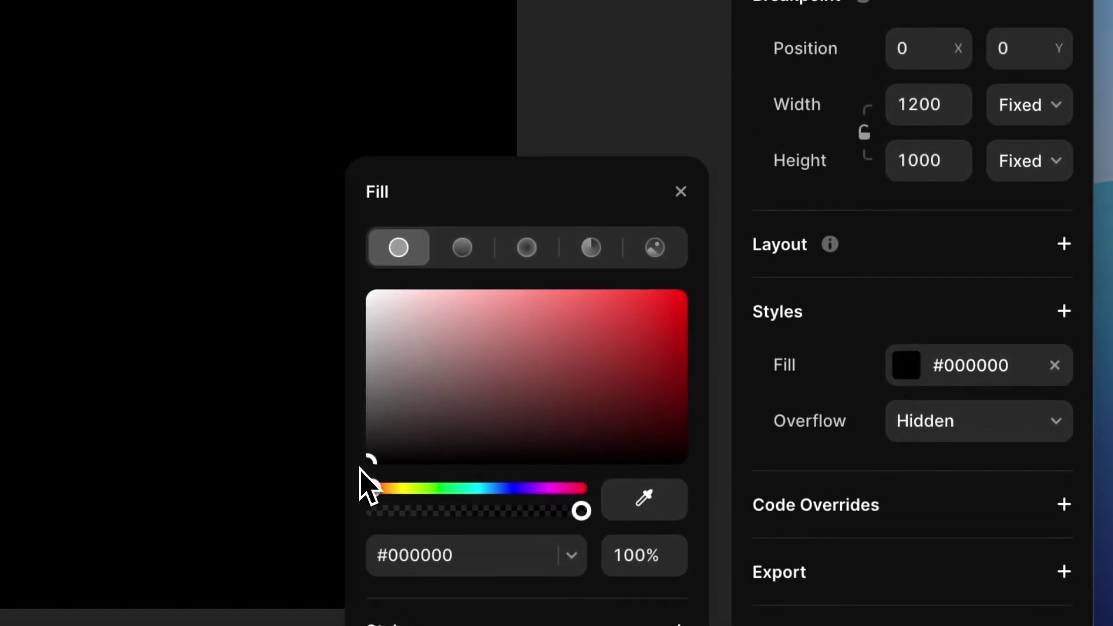
click(684, 199)
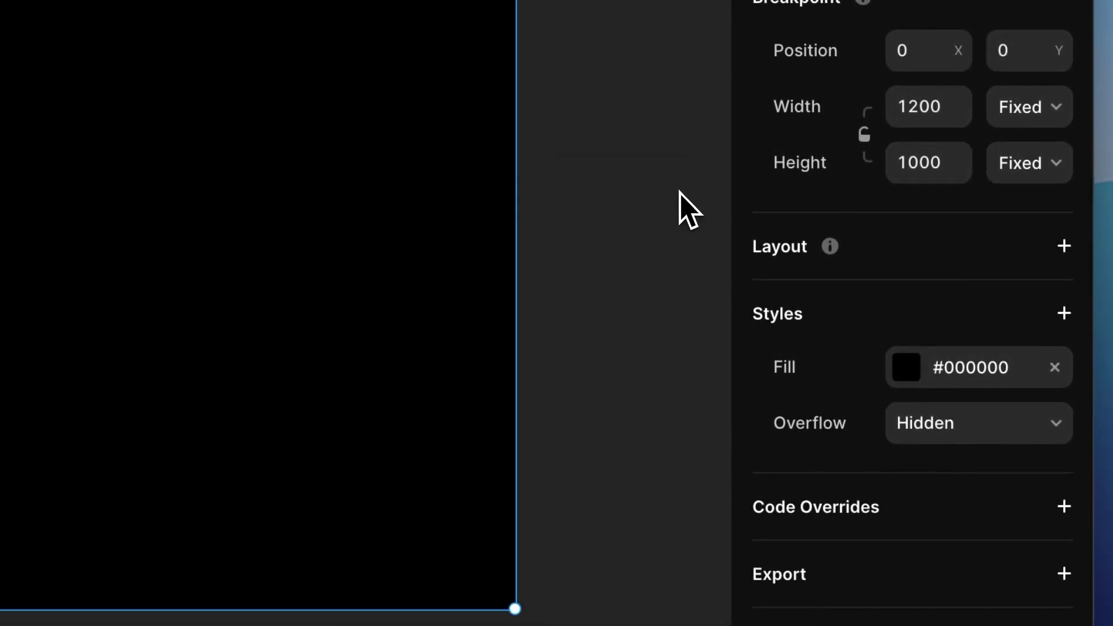
click(909, 162)
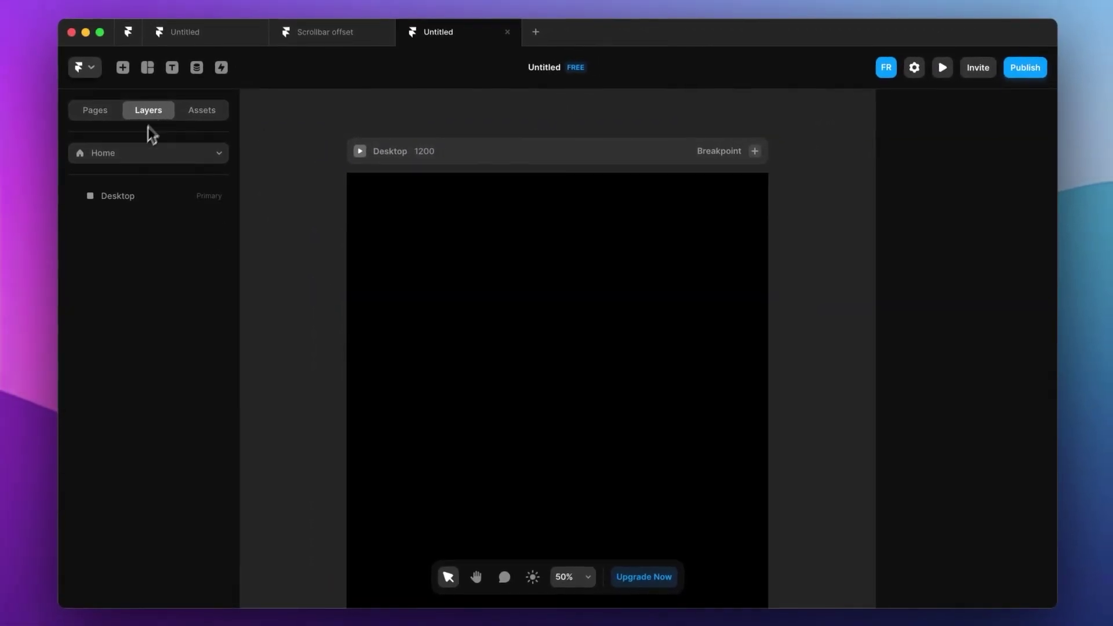
Step: Give the Desktop page a stack layout and add a text layer reading Scroll
click(128, 199)
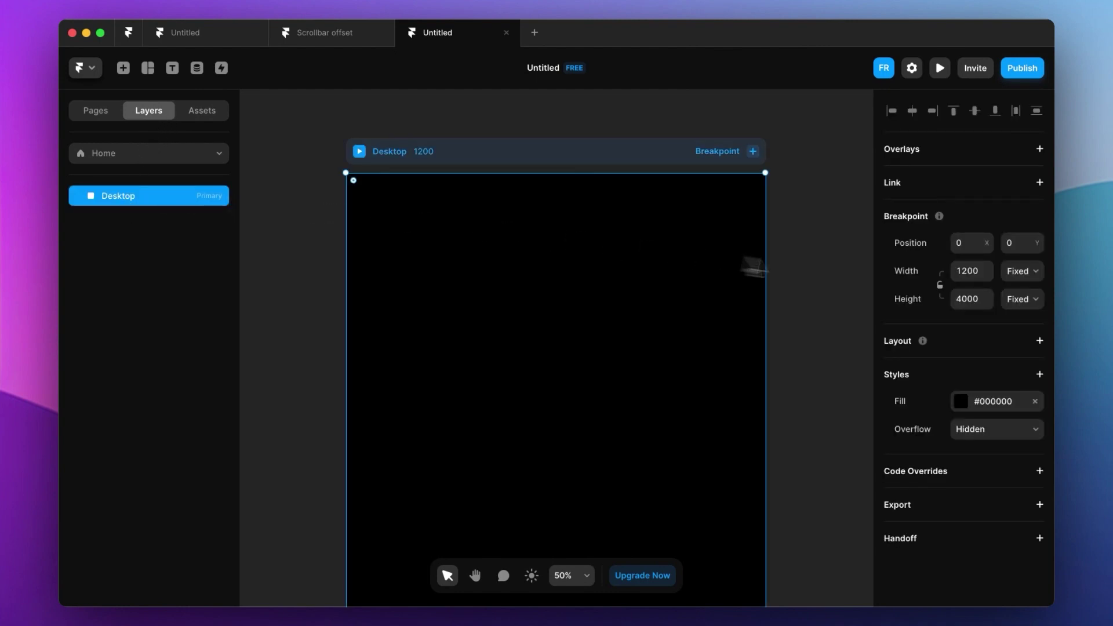
click(1039, 342)
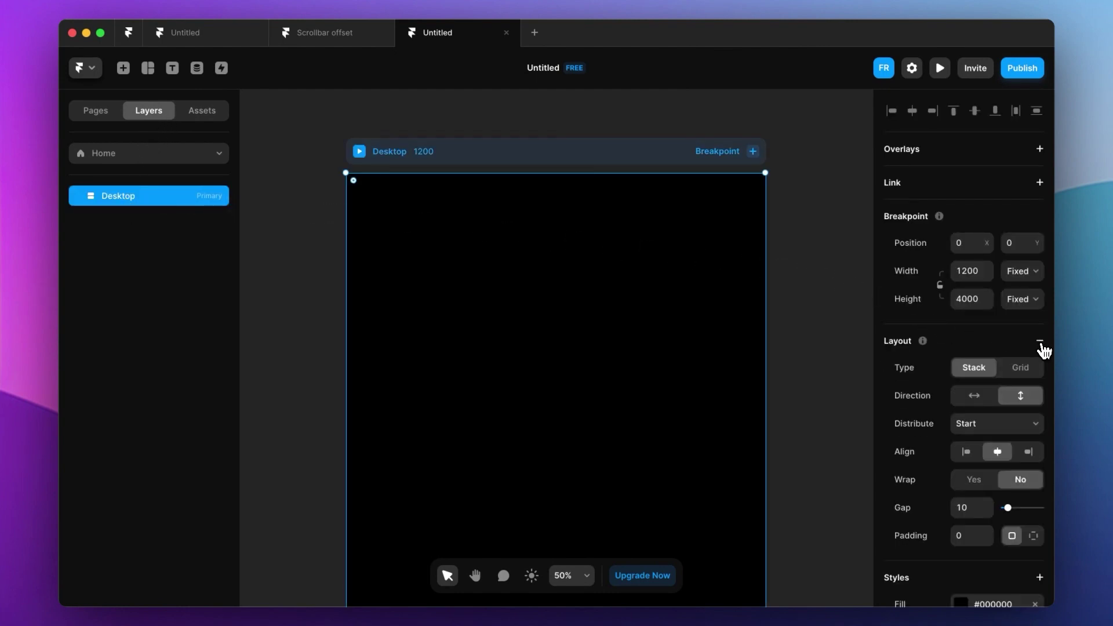
click(307, 124)
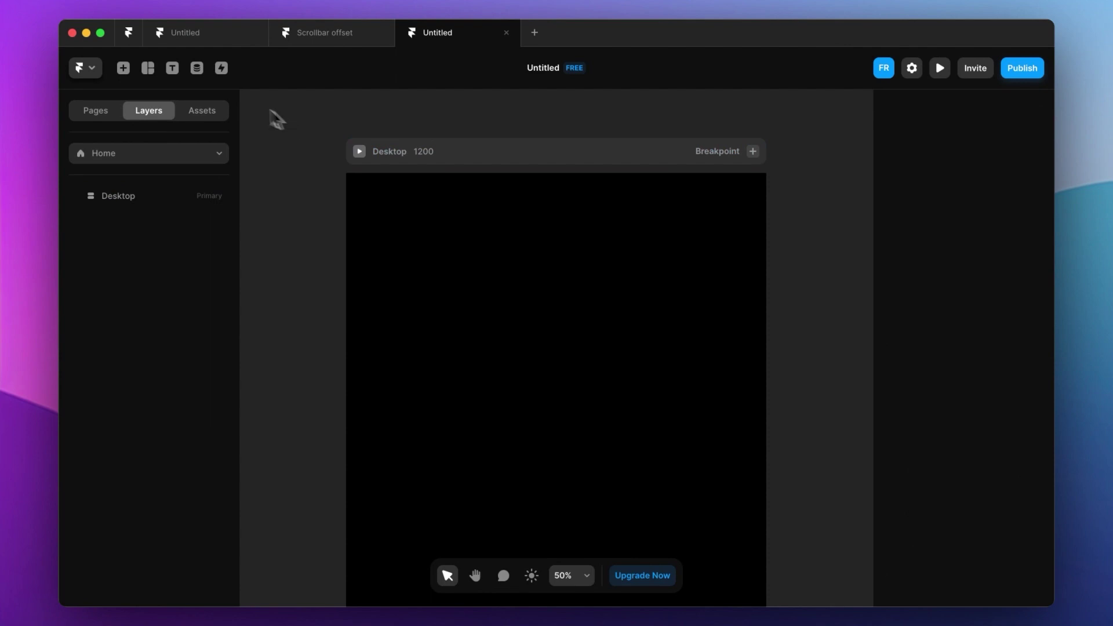
click(549, 298)
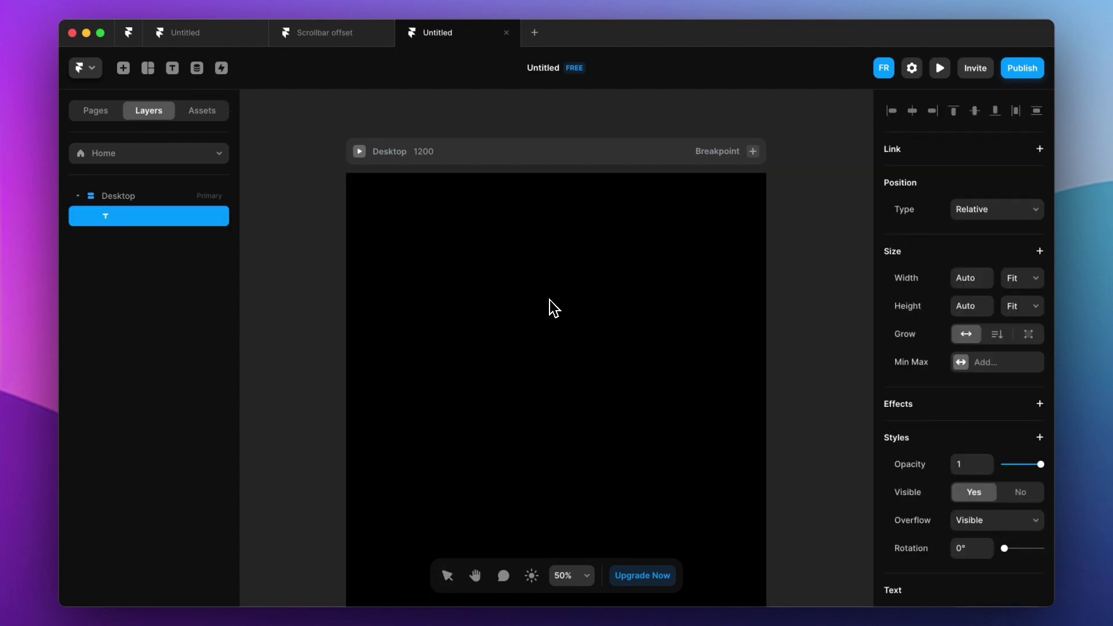
text(Scroll)
key(Escape)
Step: Style the Scroll text white #FFFFFF, Semibold, 48 px
scroll(776, 362, down, 3)
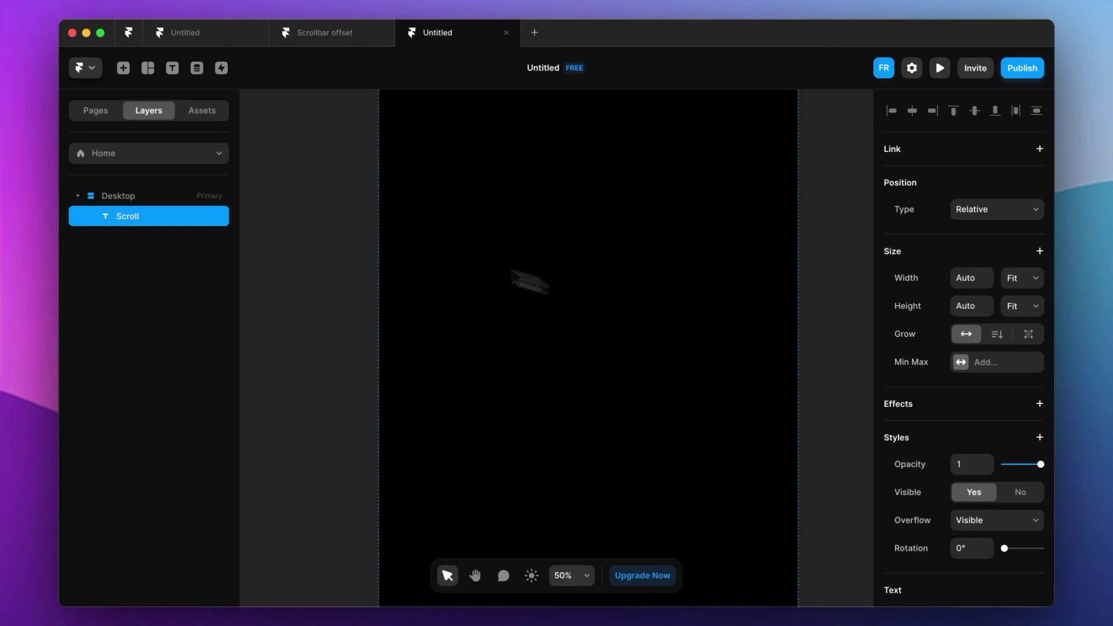
scroll(492, 346, right, 1)
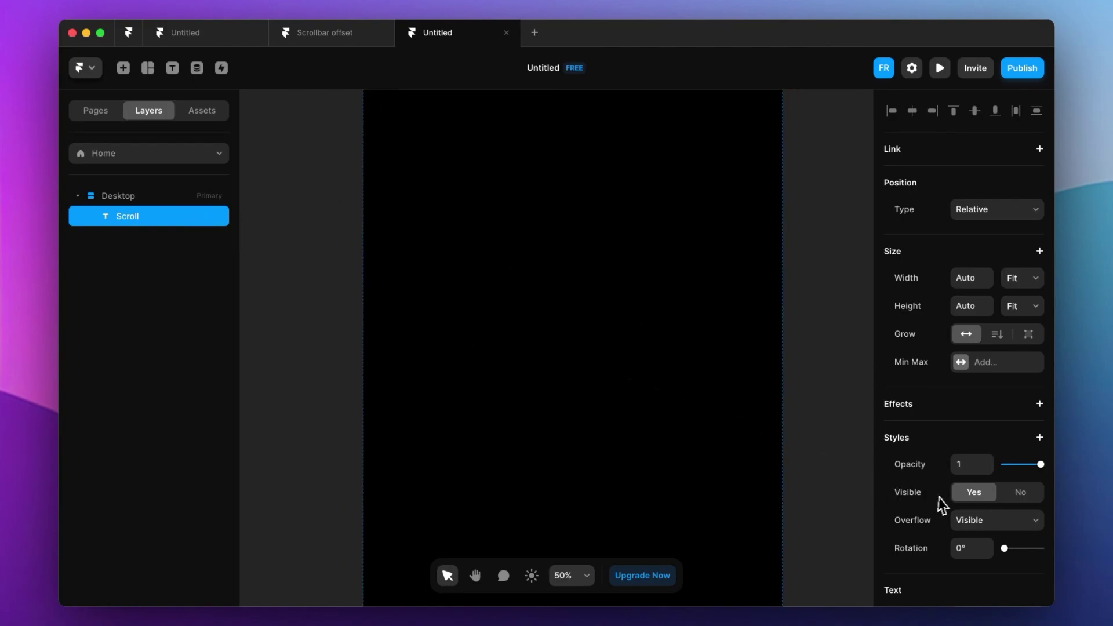
scroll(941, 504, down, 5)
click(962, 399)
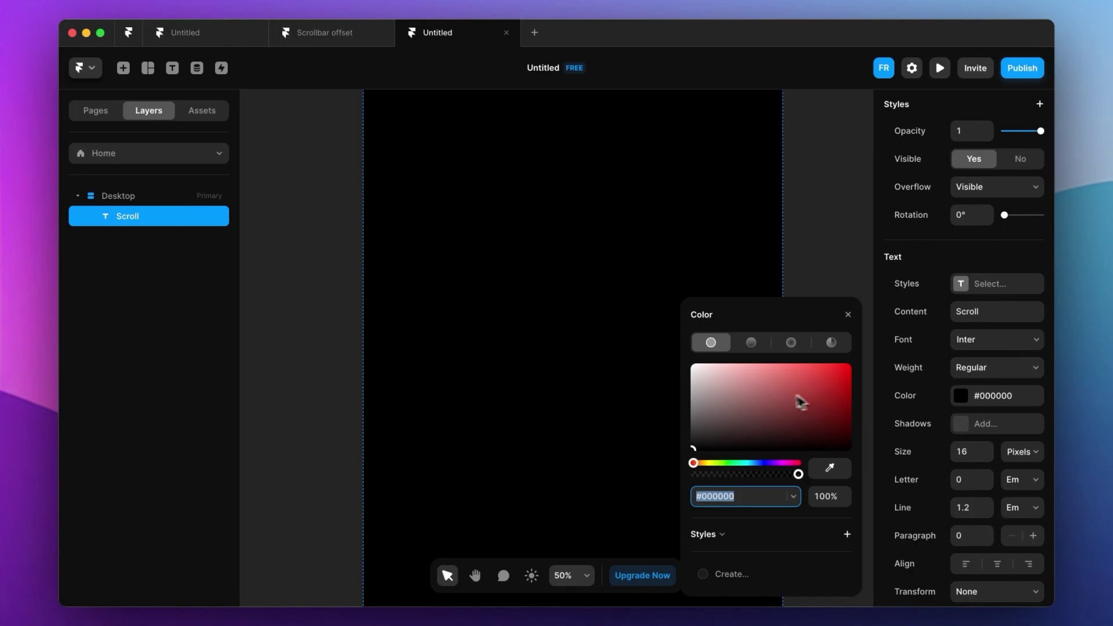
click(850, 324)
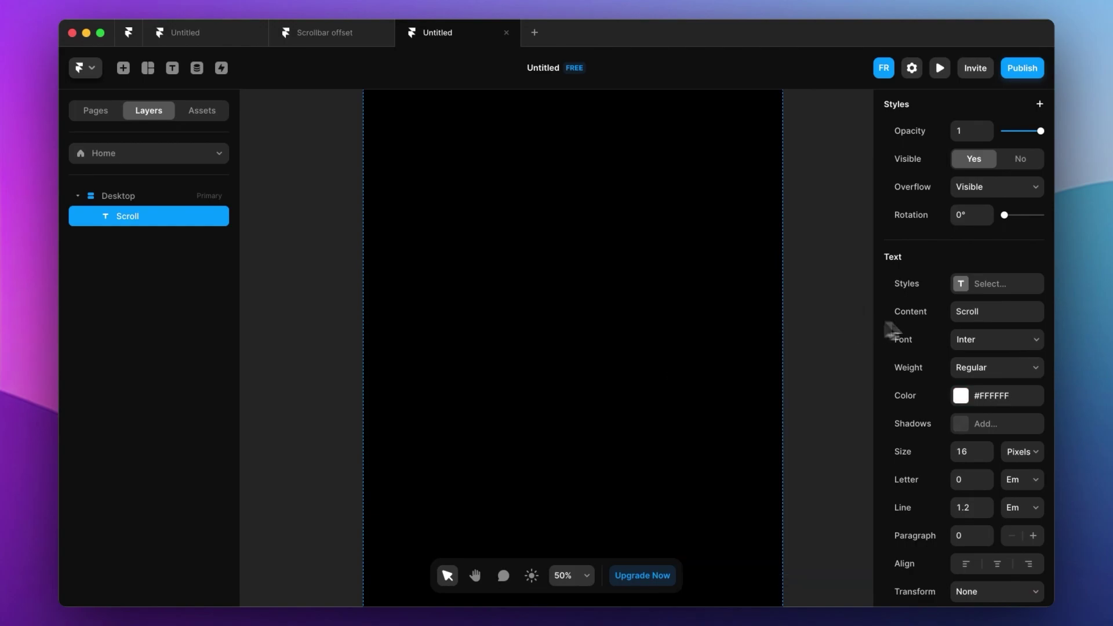
click(983, 368)
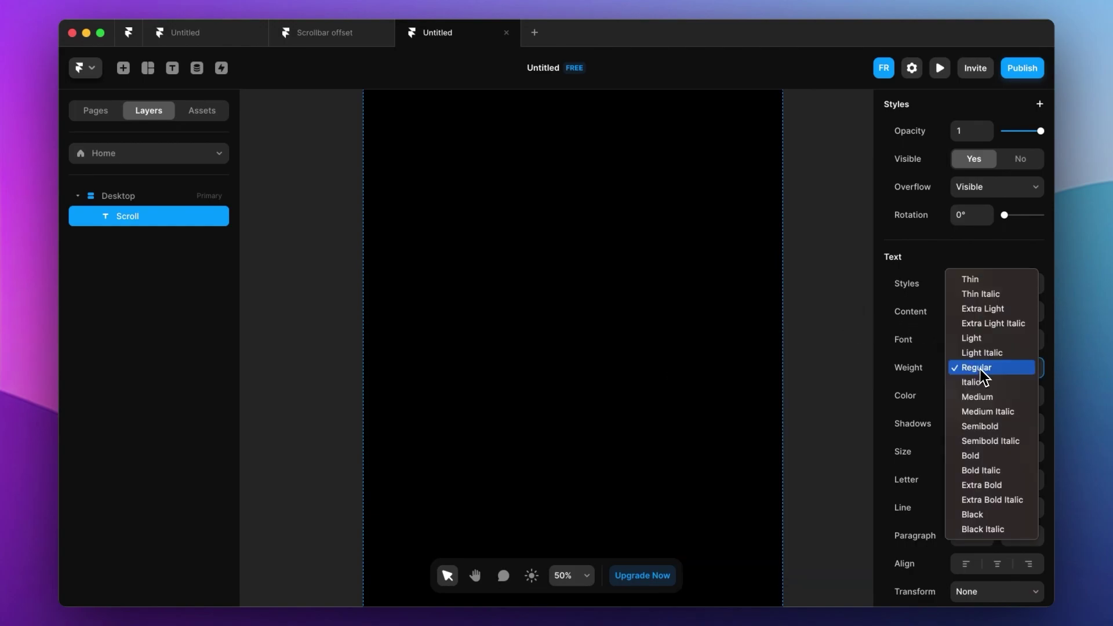
click(983, 429)
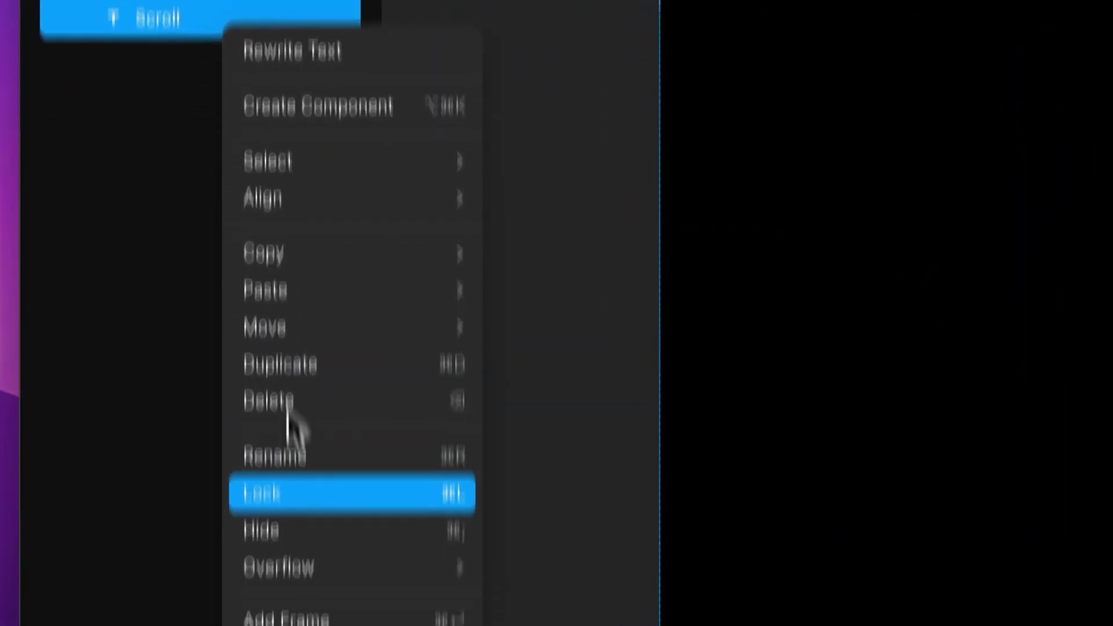
Step: Wrap Scroll in a stack renamed Section with Fill width and Viewport height
click(299, 485)
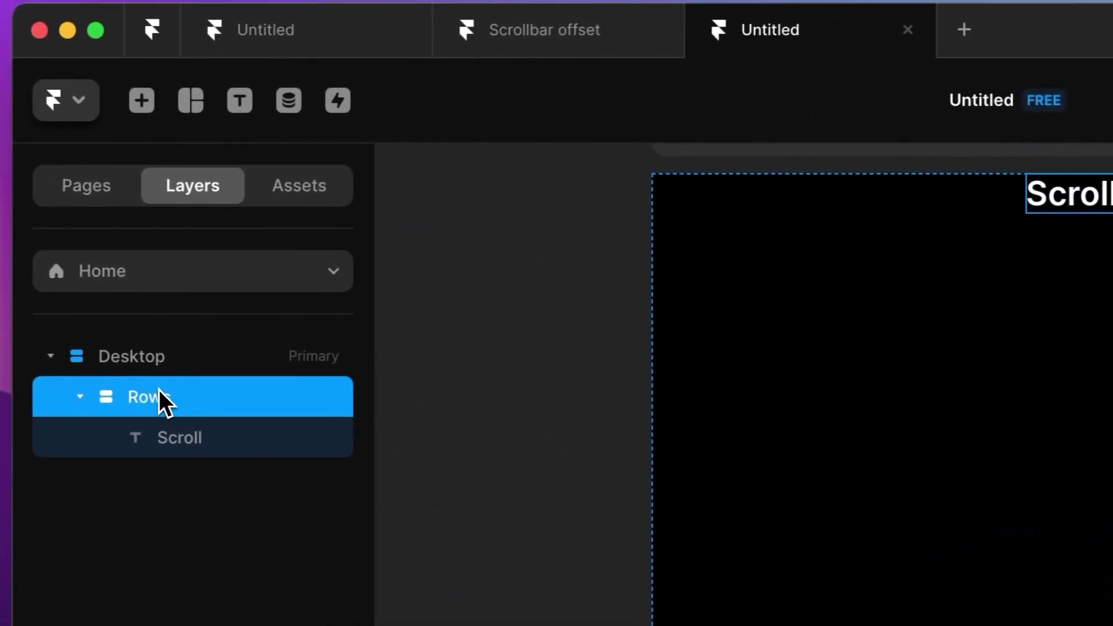
double_click(163, 397)
text(Section)
key(Return)
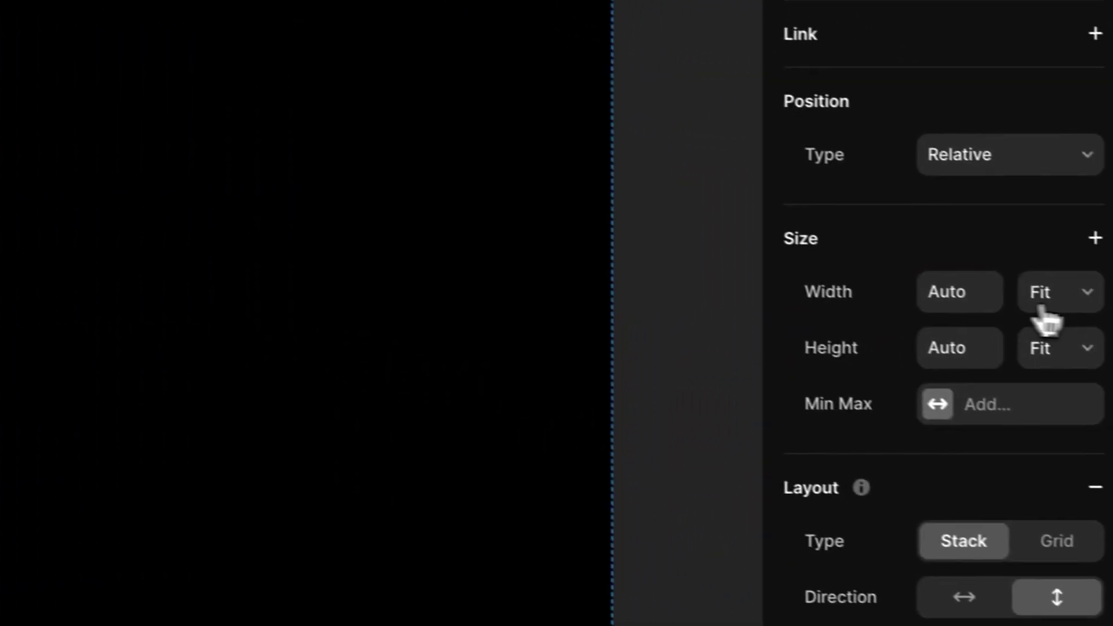
click(1040, 291)
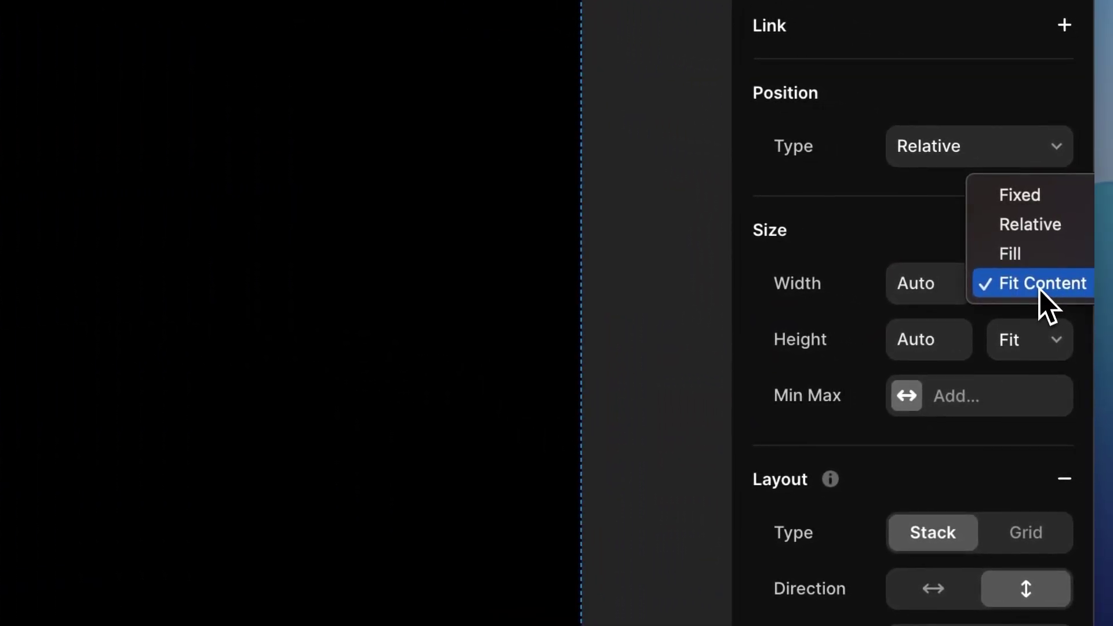
click(1040, 256)
click(1023, 348)
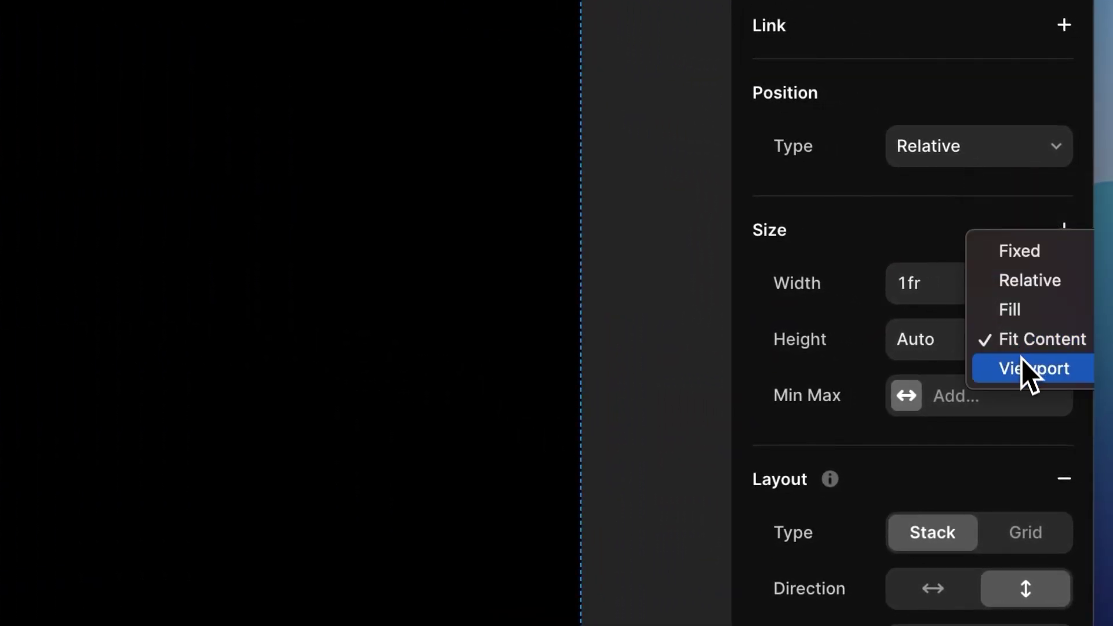
click(1026, 374)
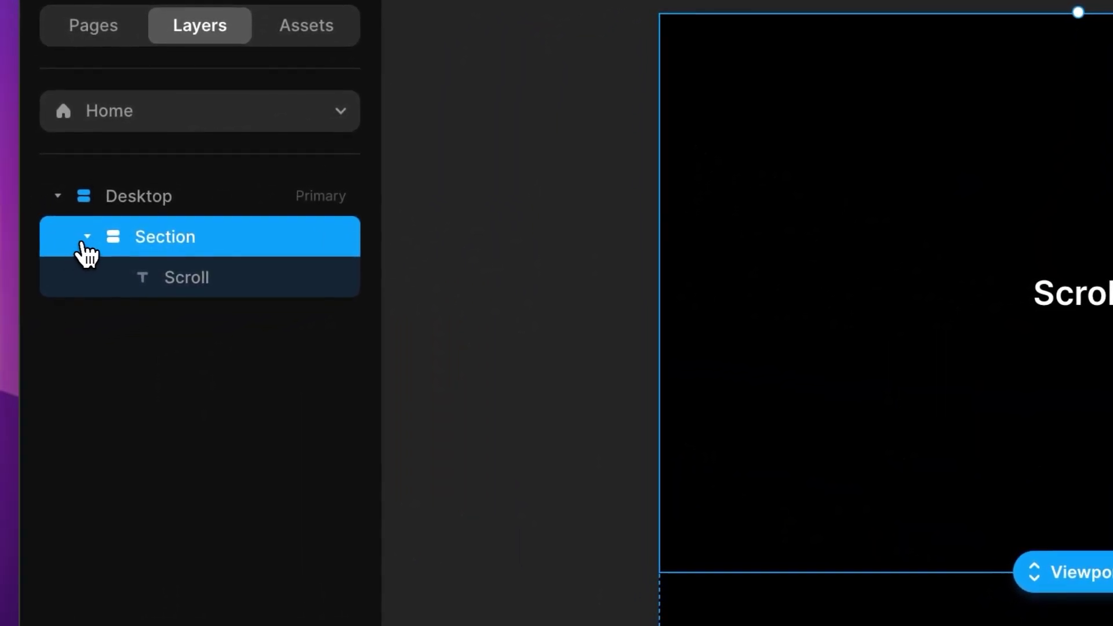
Step: Collapse Section and duplicate it three times with Cmd+D into four sections
click(85, 236)
key(super+d)
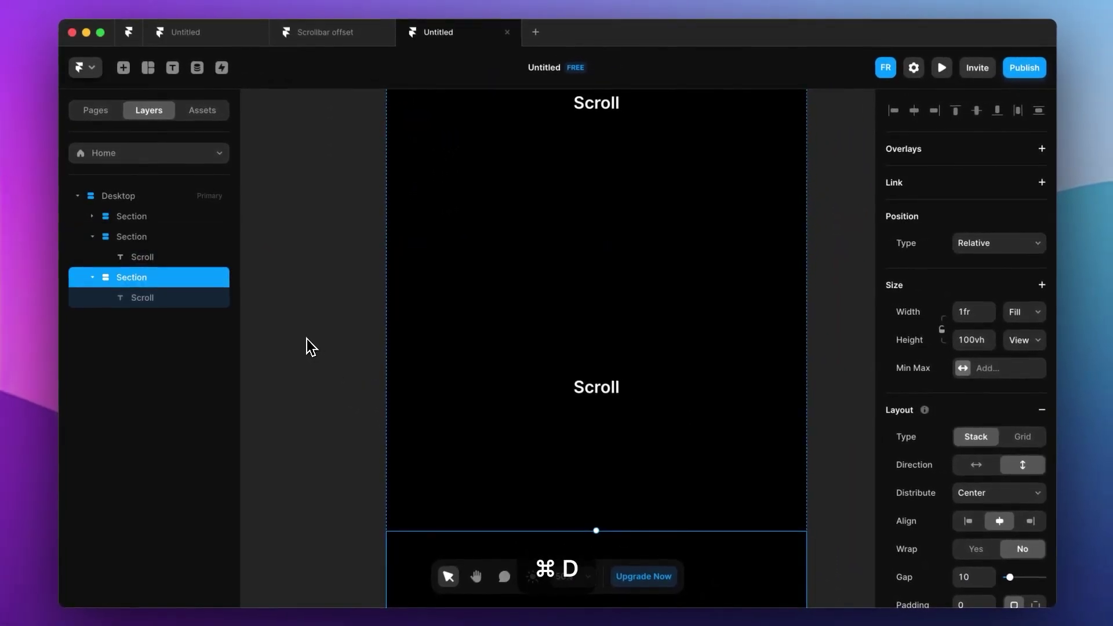
key(super+d)
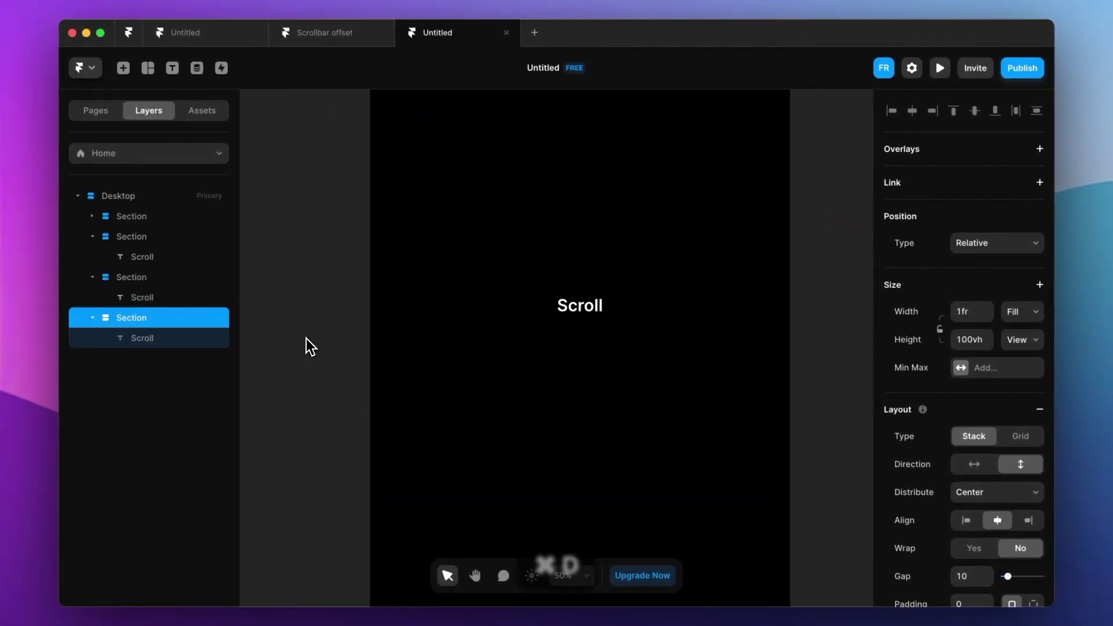
key(super+d)
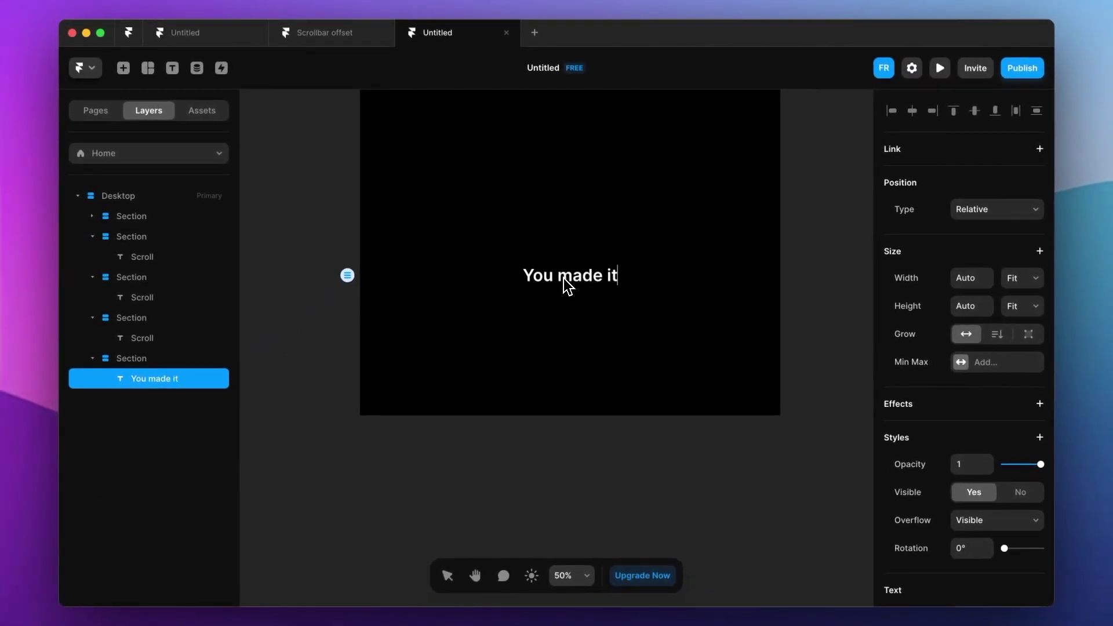
Step: Append a unicorn emoji to 'You made it' and a party-face emoji to 'Almost there'
key(ctrl+super+space)
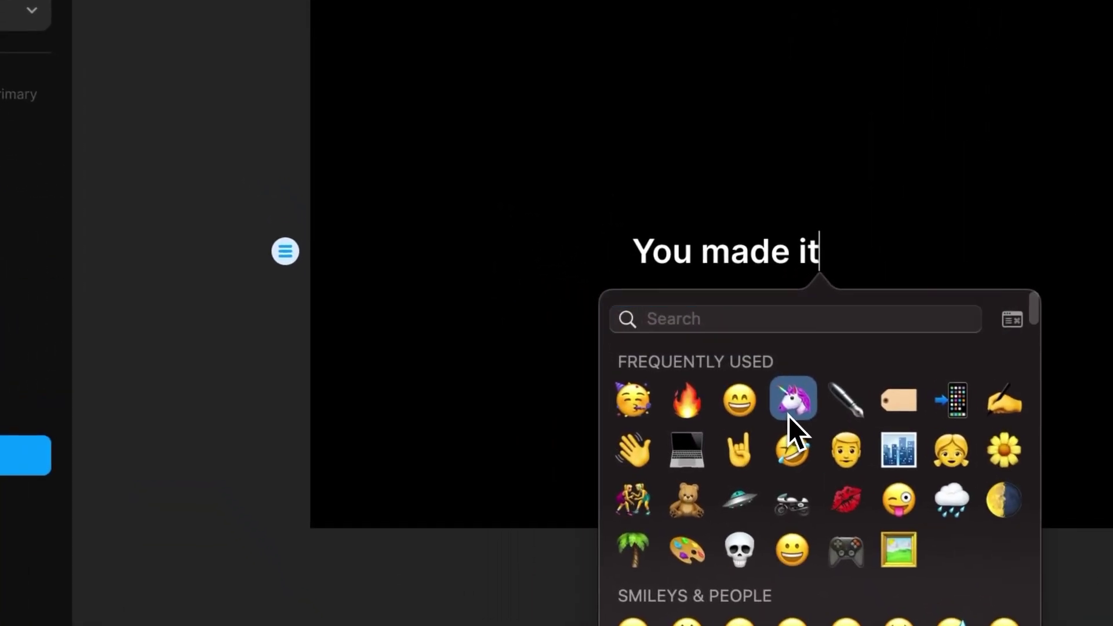
click(603, 355)
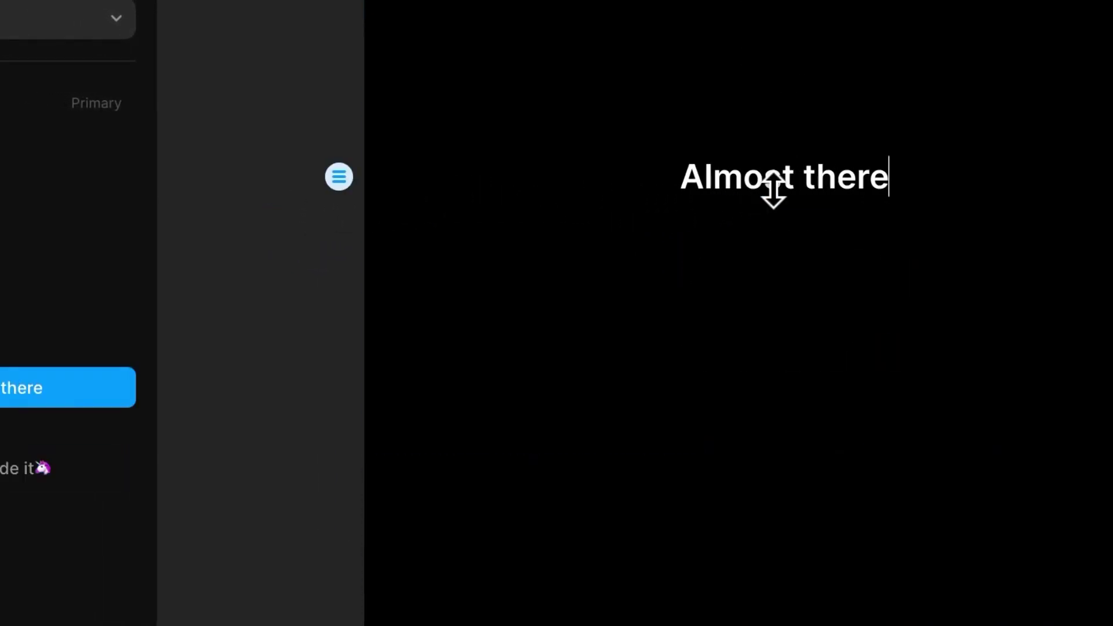
key(ctrl+super+space)
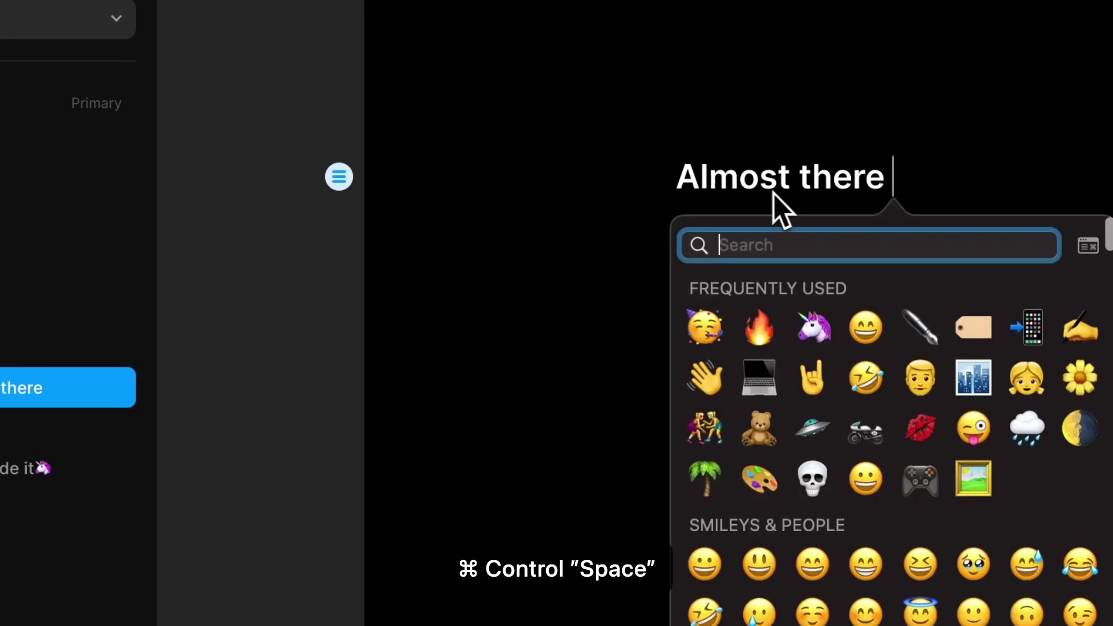
click(705, 327)
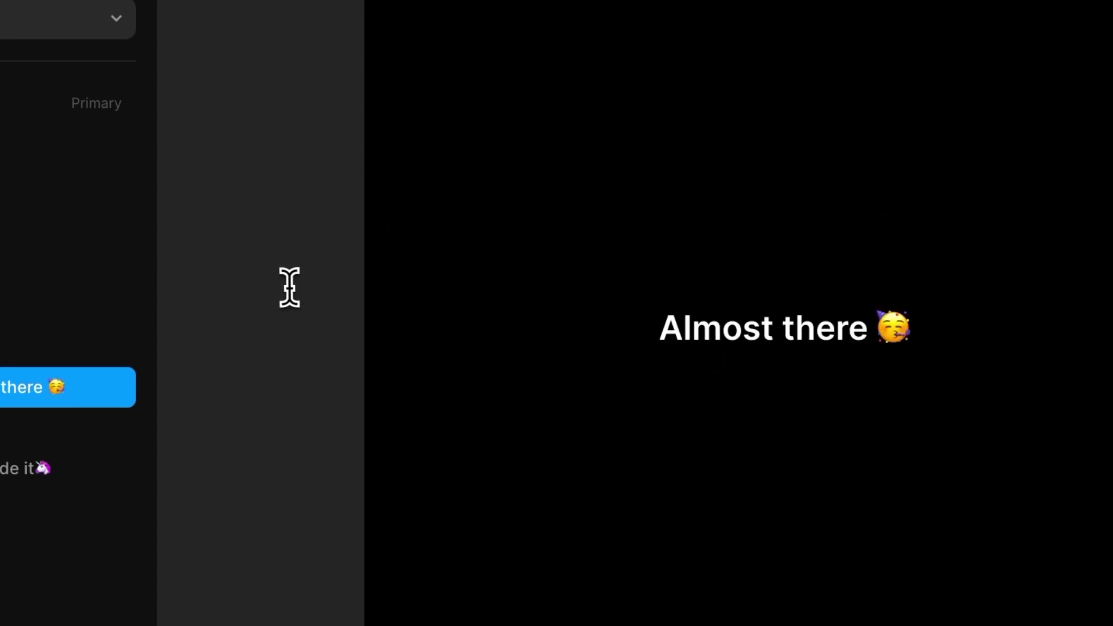
click(747, 429)
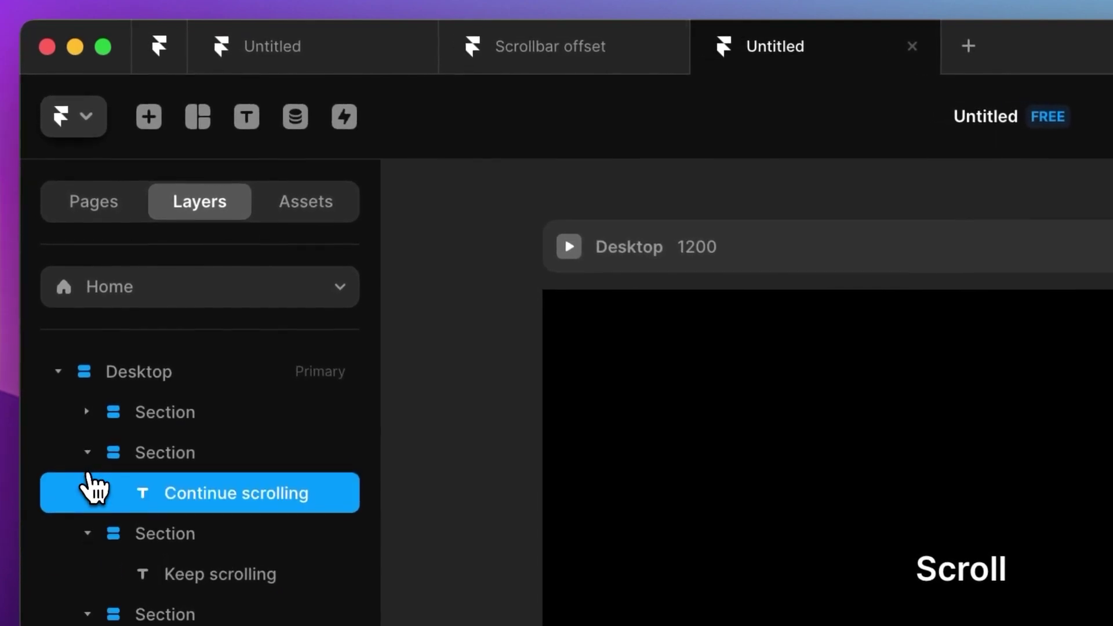
Step: Draw a new frame at the top of the page and name it Progress bar
click(86, 452)
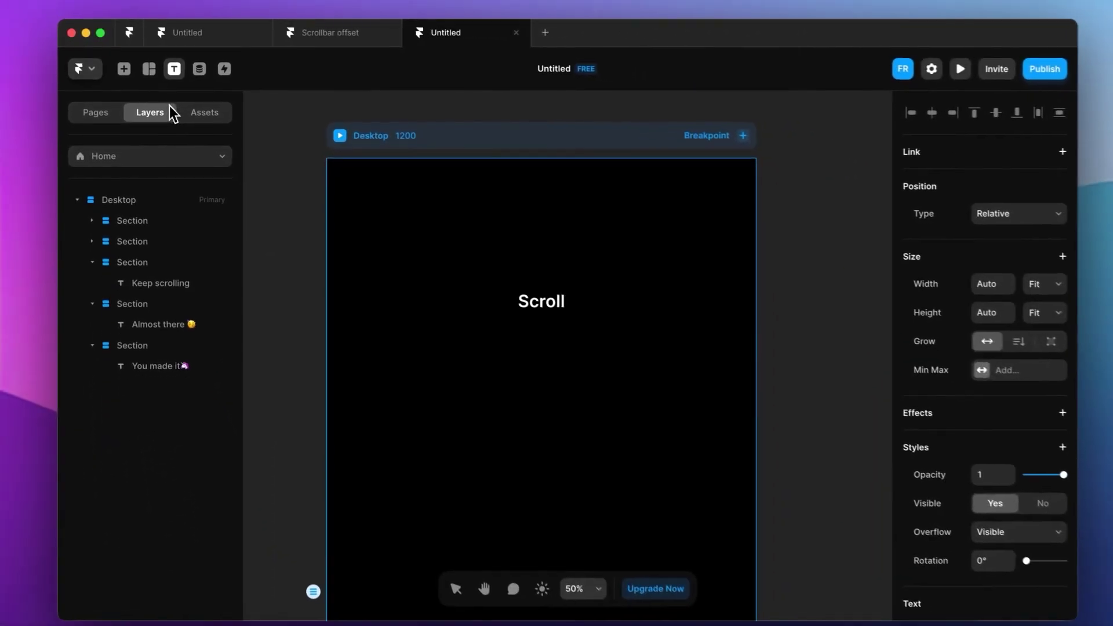
key(f)
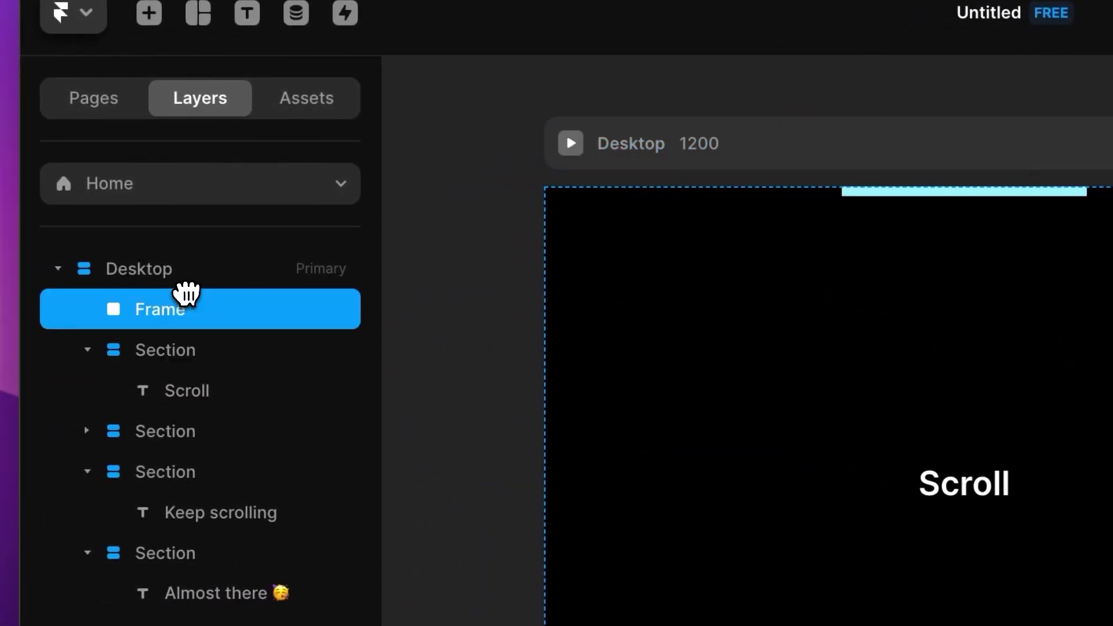
double_click(177, 313)
text(Pr)
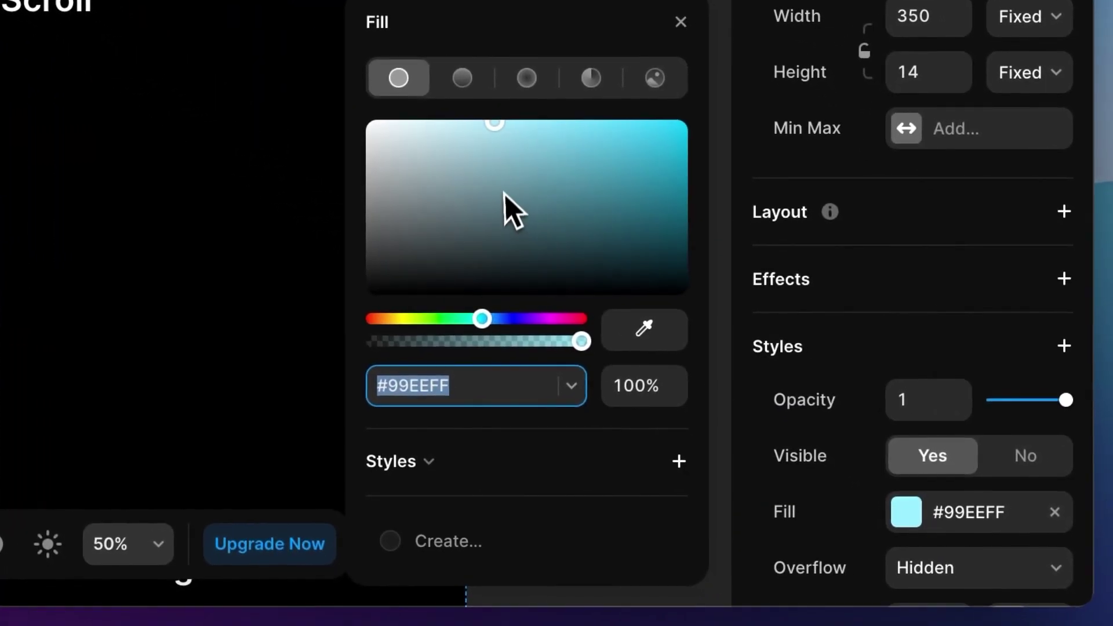
Step: Give the Progress bar a bright yellow #FFDD00 fill
drag(417, 324, 395, 323)
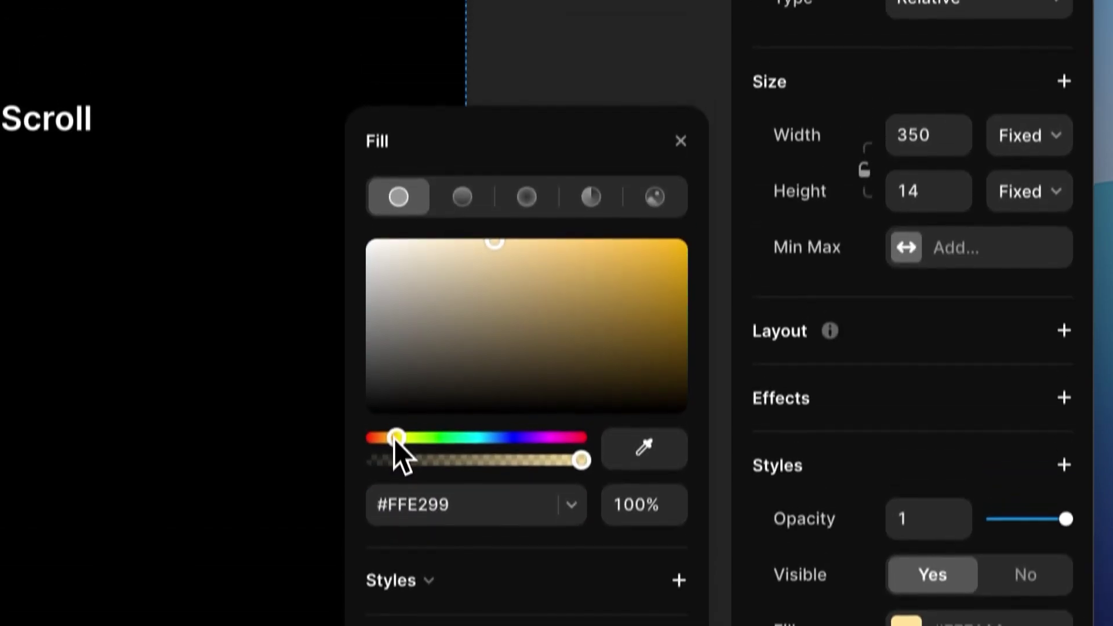
drag(620, 310, 687, 240)
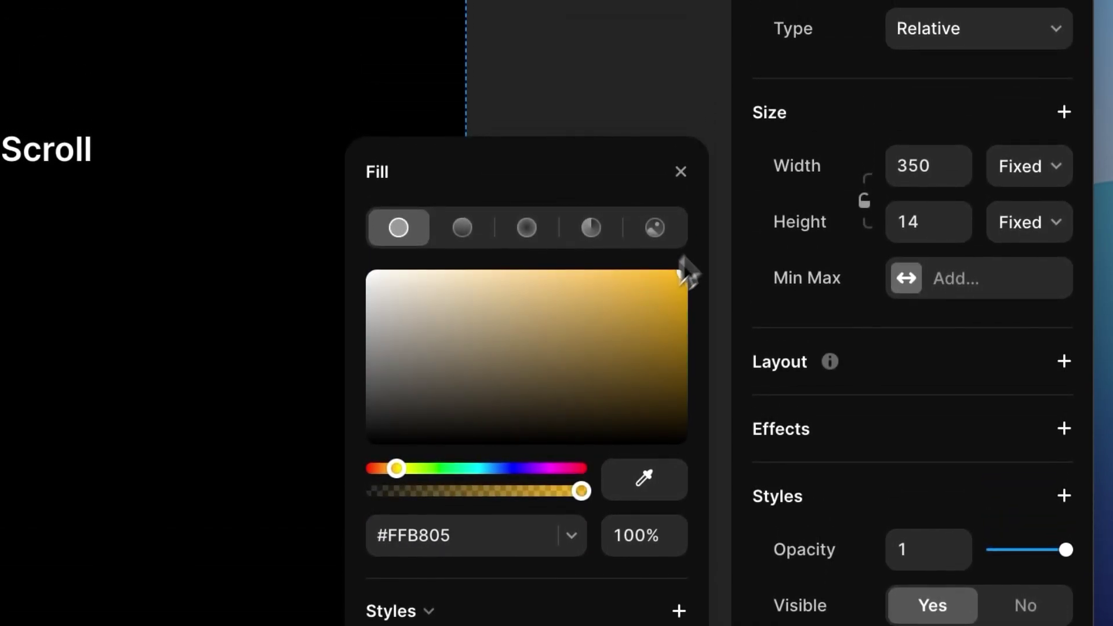
drag(398, 468, 402, 468)
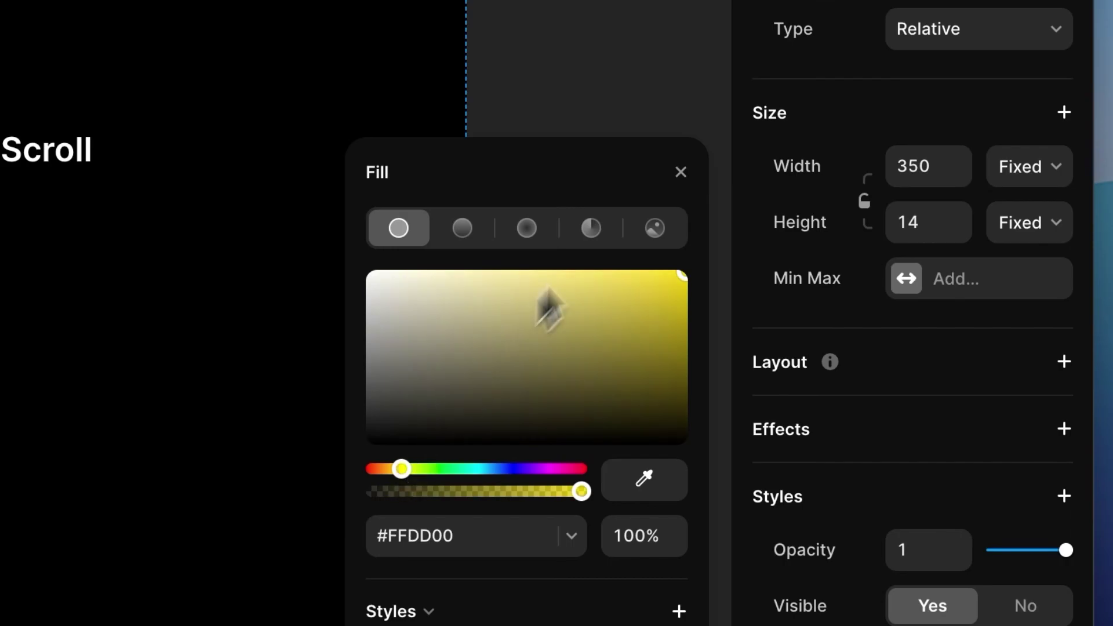
click(682, 174)
Step: Make the Progress bar 8 px tall with Fill width
click(927, 224)
text(8)
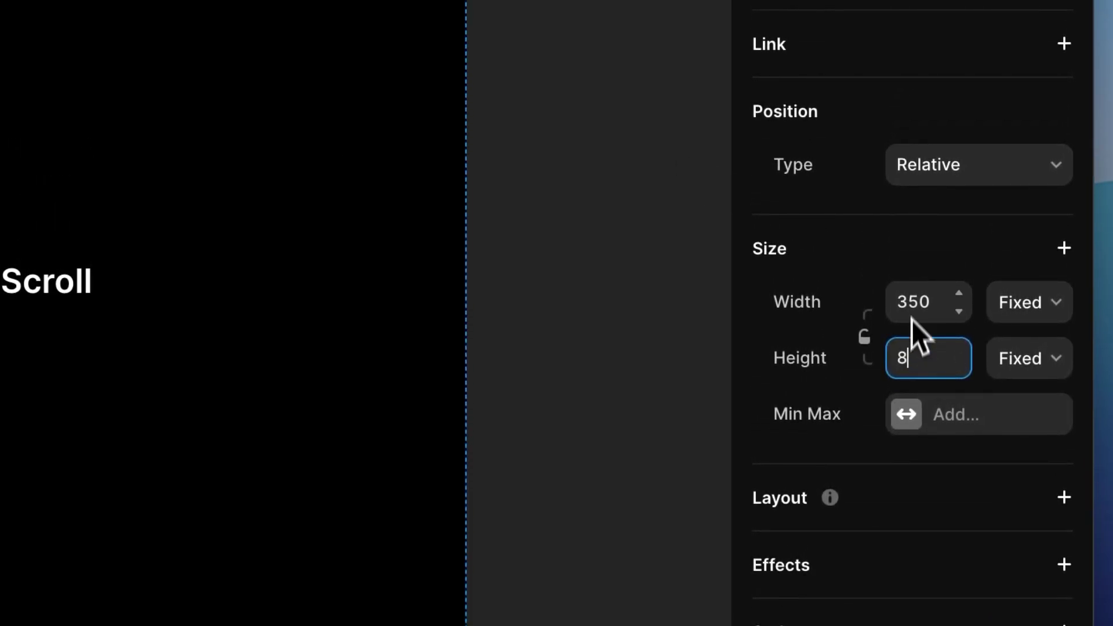
click(1012, 303)
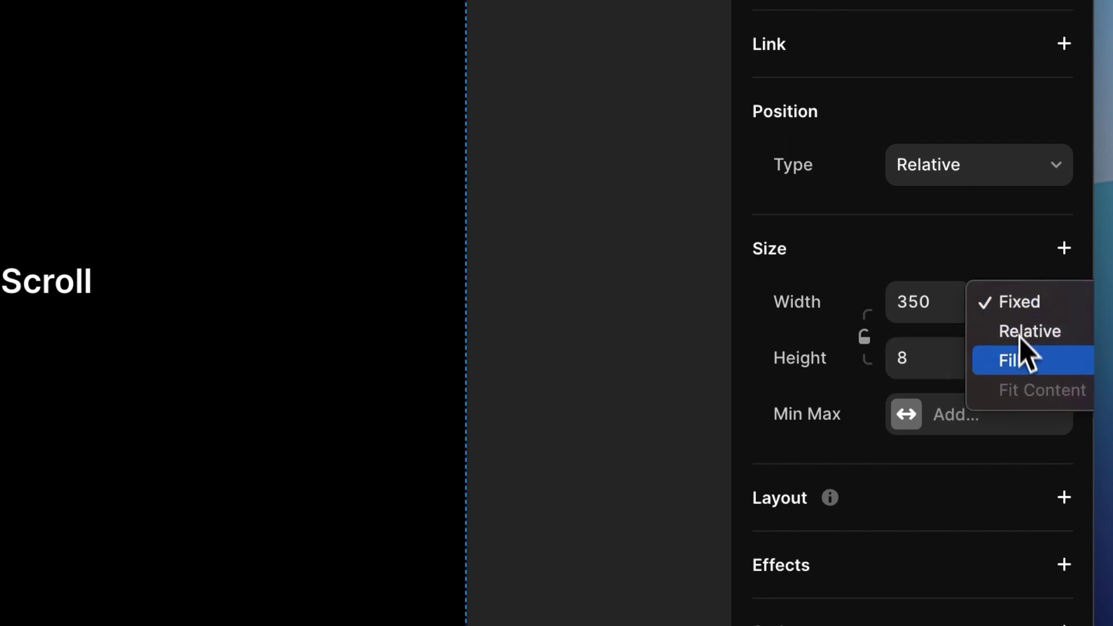
click(1019, 355)
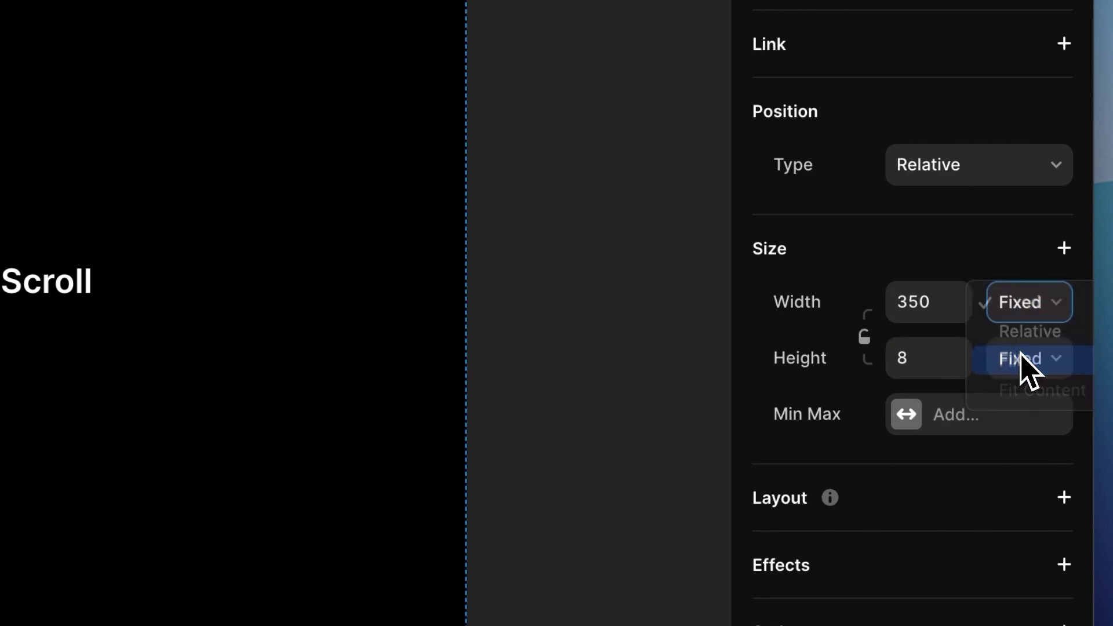
click(666, 262)
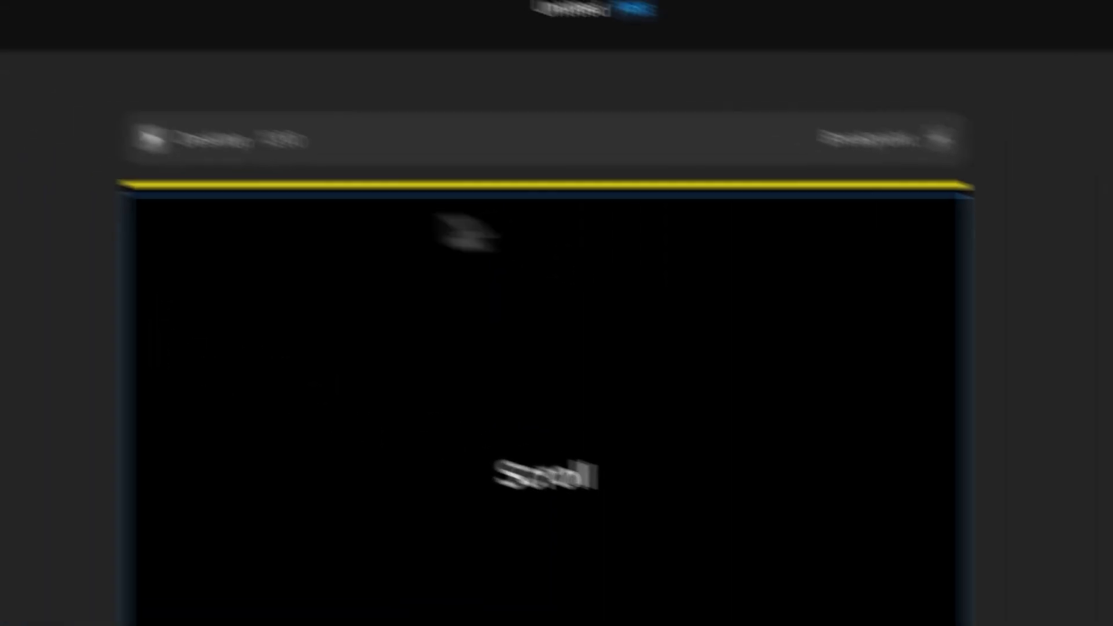
Step: Set the Progress bar's position type to Fixed
click(146, 365)
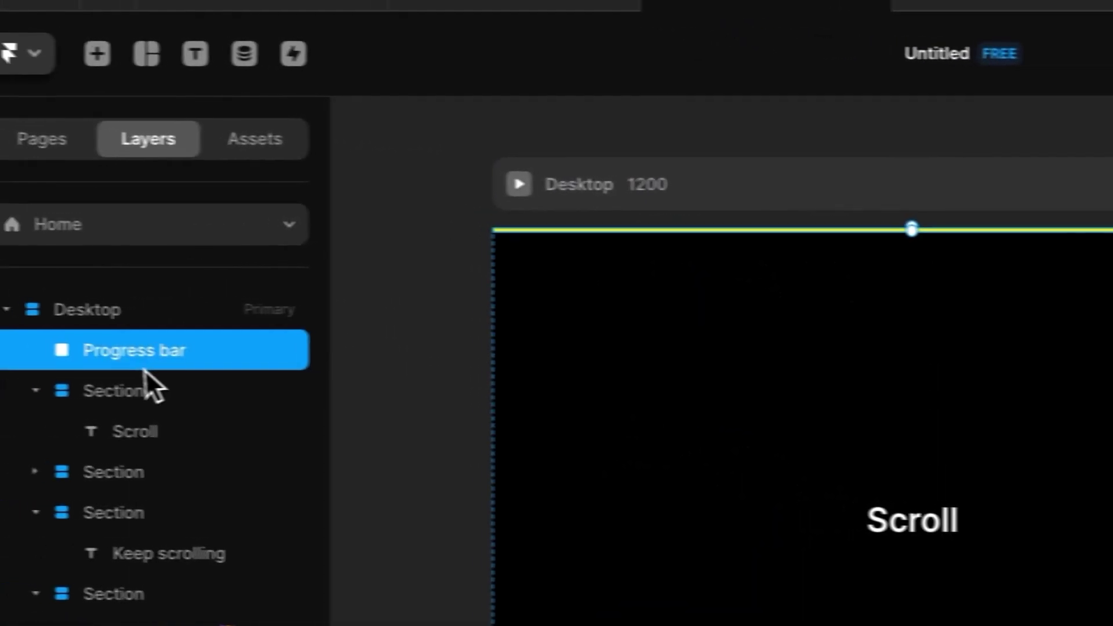
click(1031, 291)
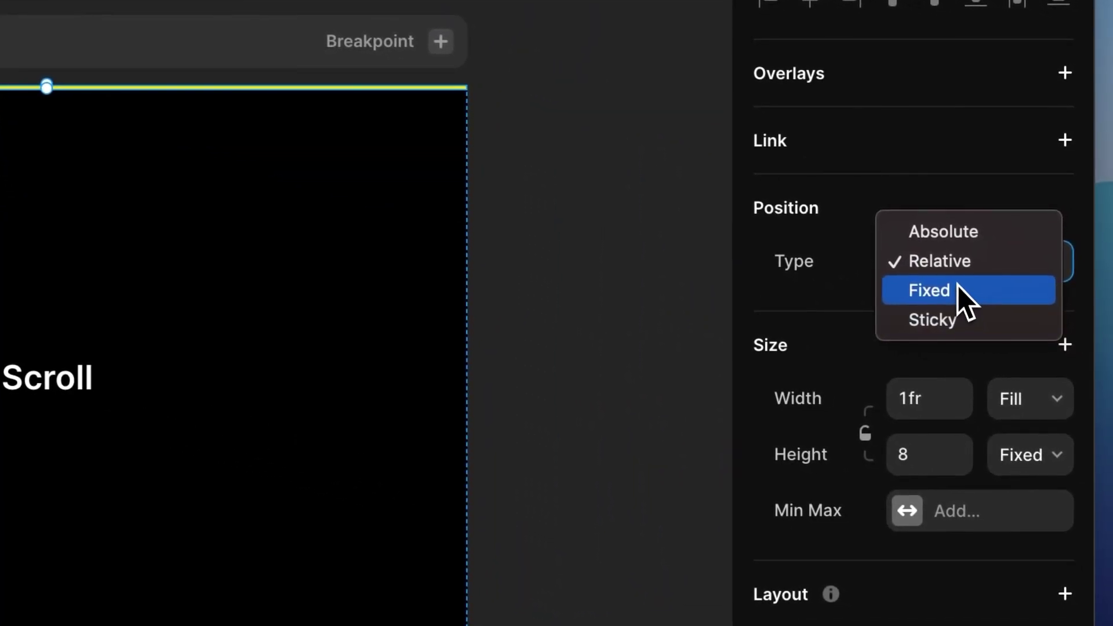
click(954, 290)
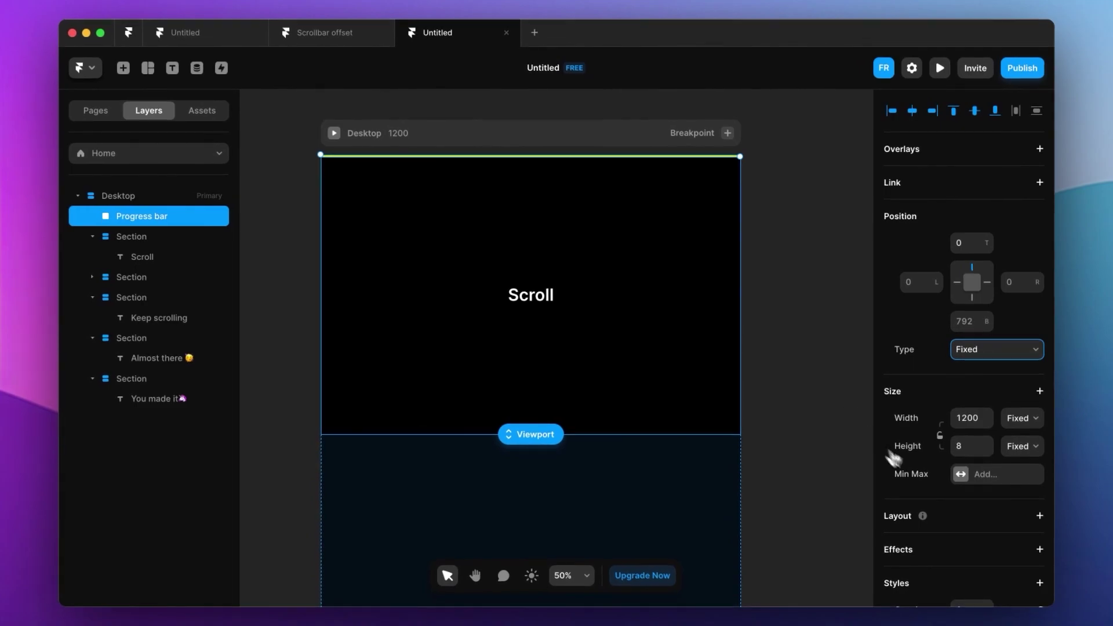
Step: Add a Scroll Transform effect from opacity 1, scale 0 to scale 1
click(1039, 550)
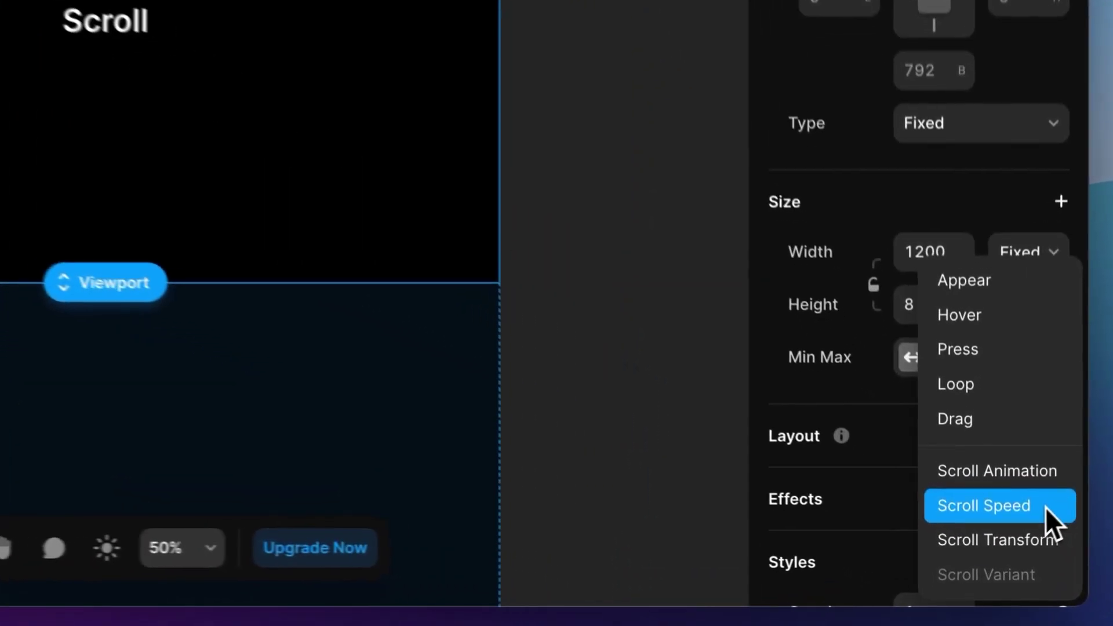
click(1025, 536)
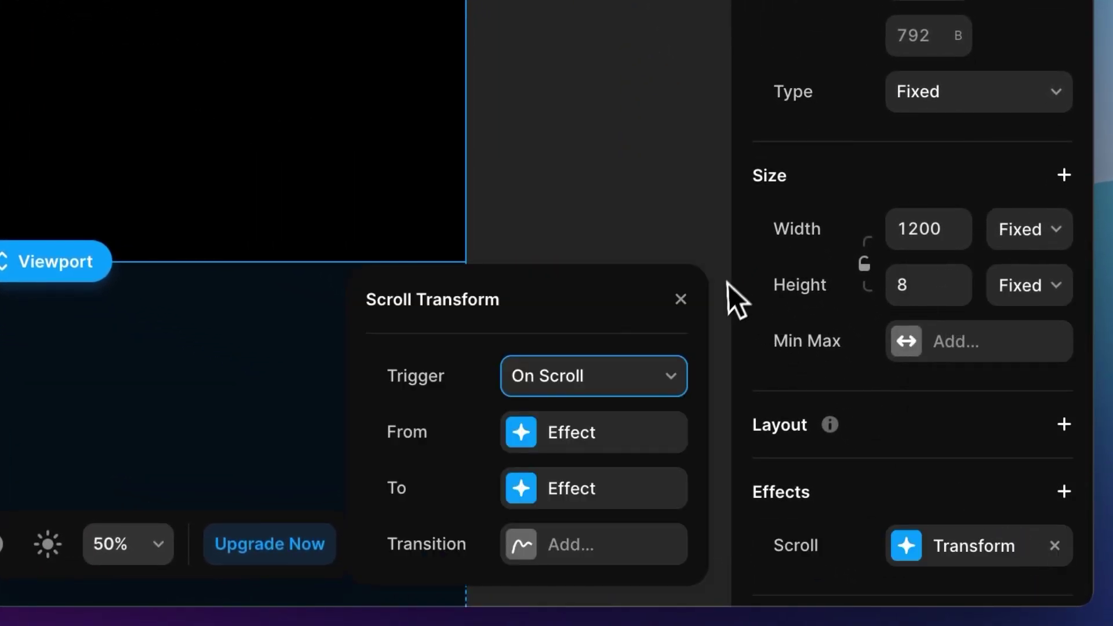
click(590, 446)
text(1)
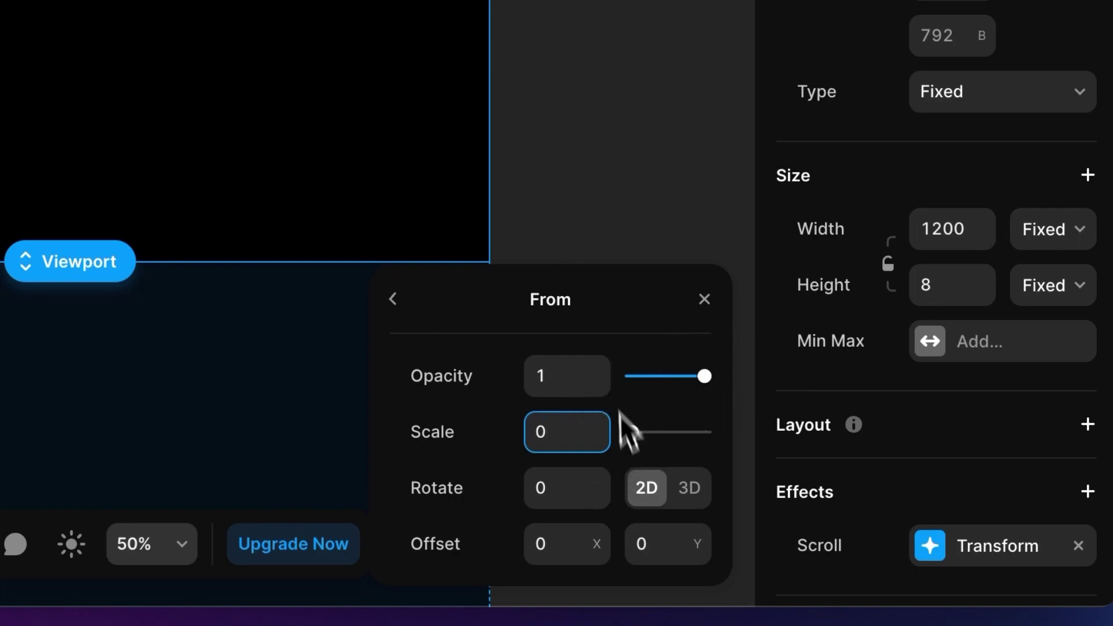
click(418, 311)
click(588, 500)
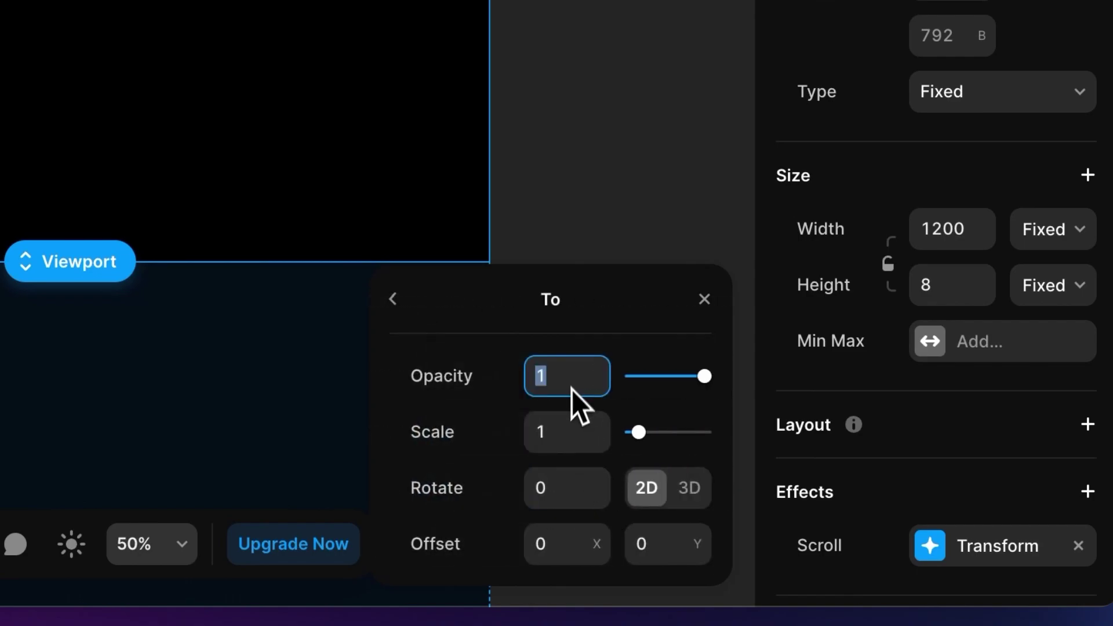
click(398, 310)
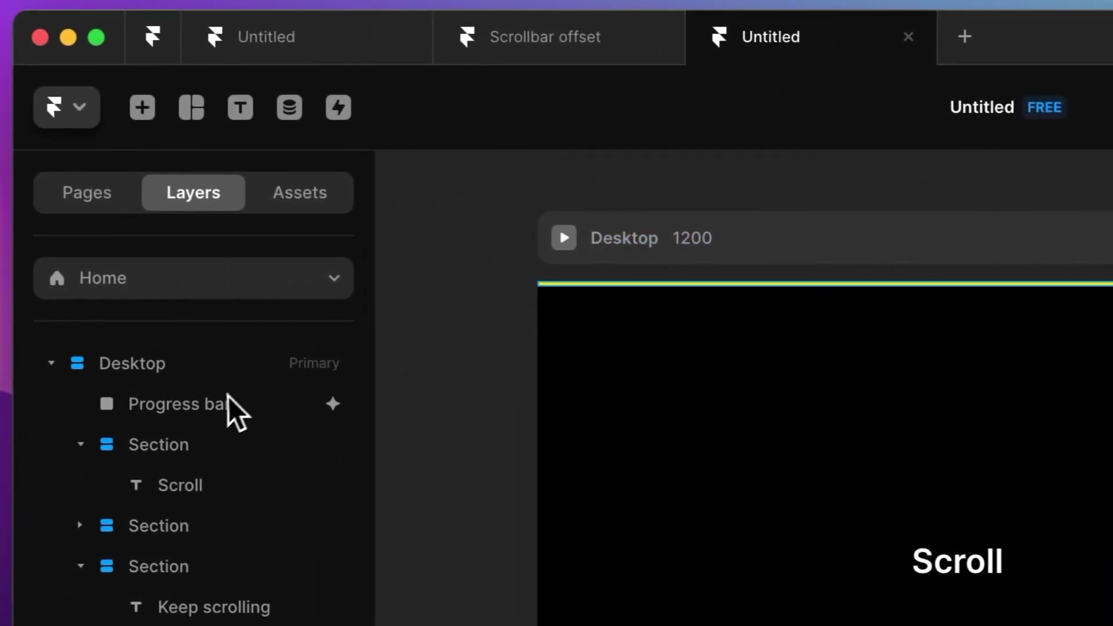
click(226, 405)
click(457, 244)
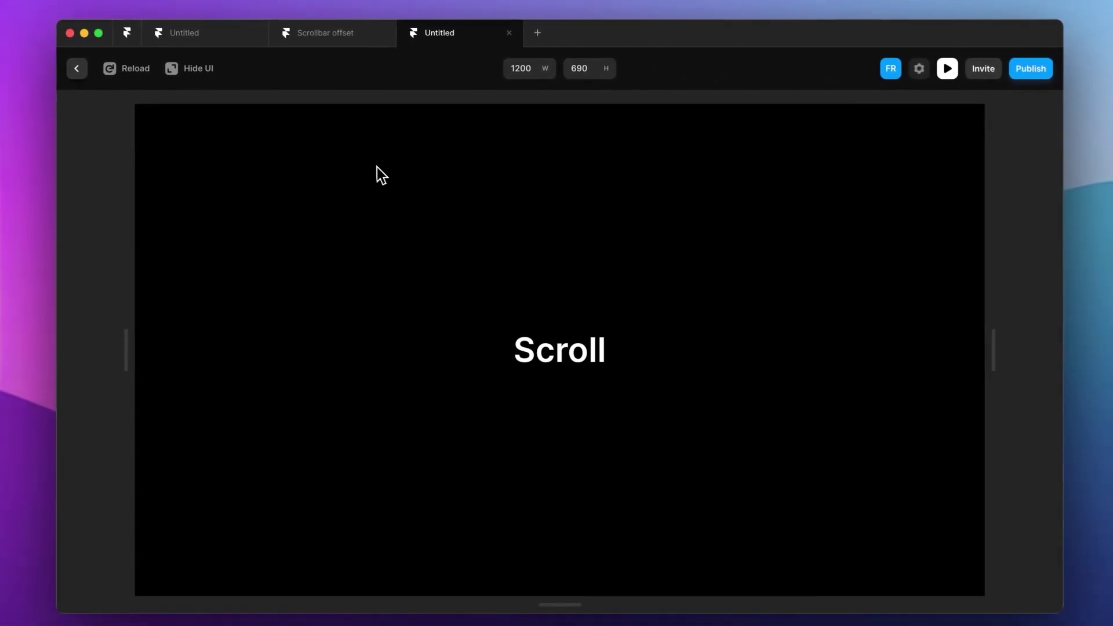
scroll(379, 174, down, 15)
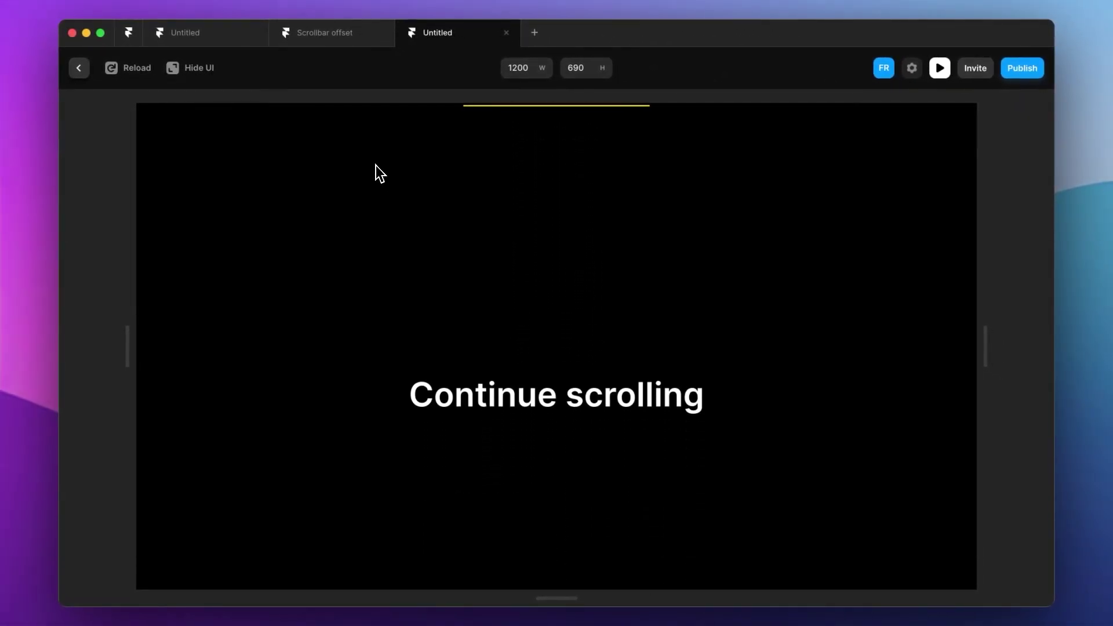
scroll(377, 168, down, 10)
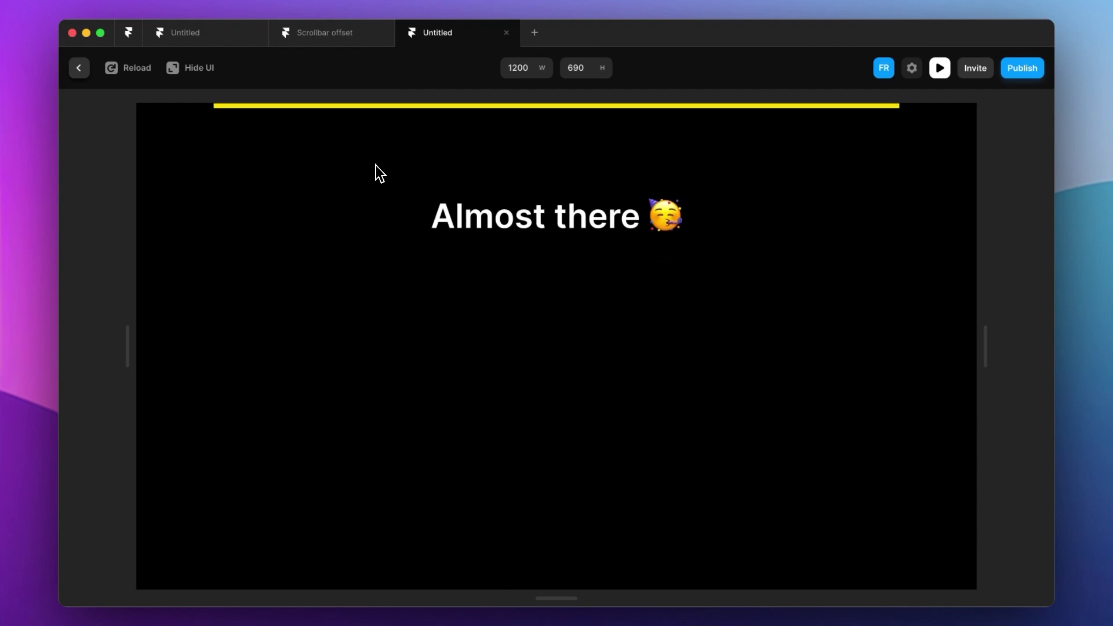
scroll(376, 165, up, 20)
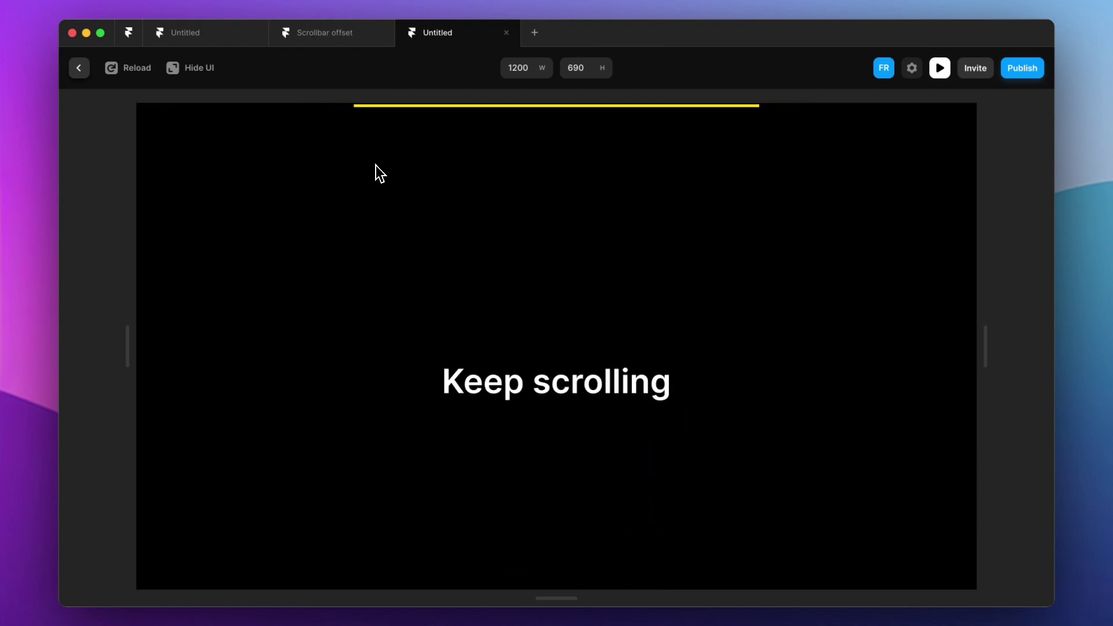
scroll(376, 165, down, 3)
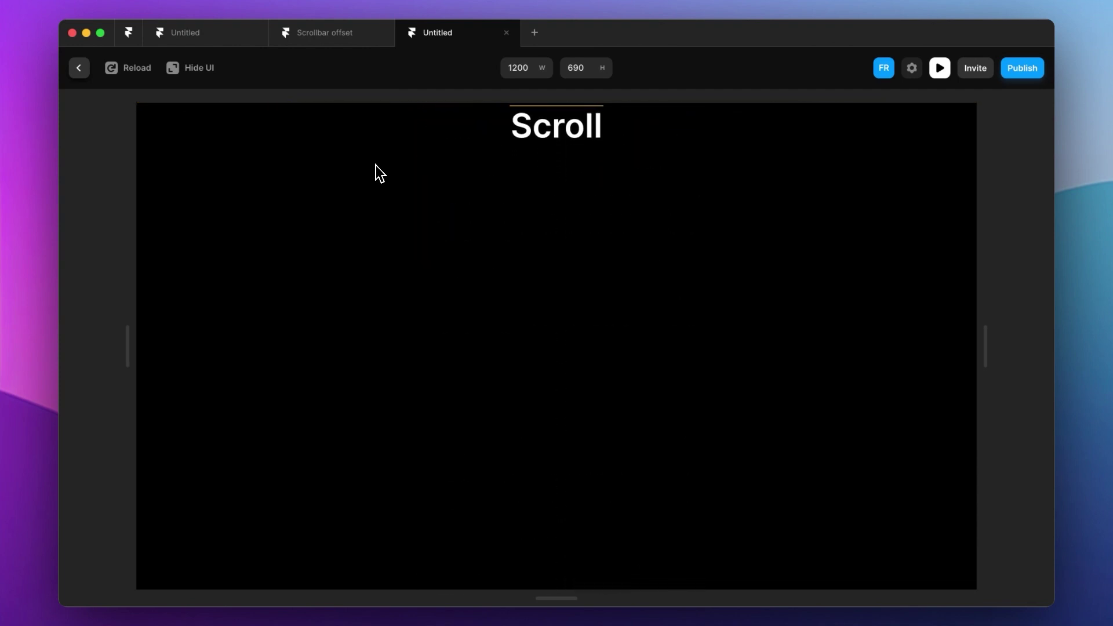
scroll(376, 165, up, 3)
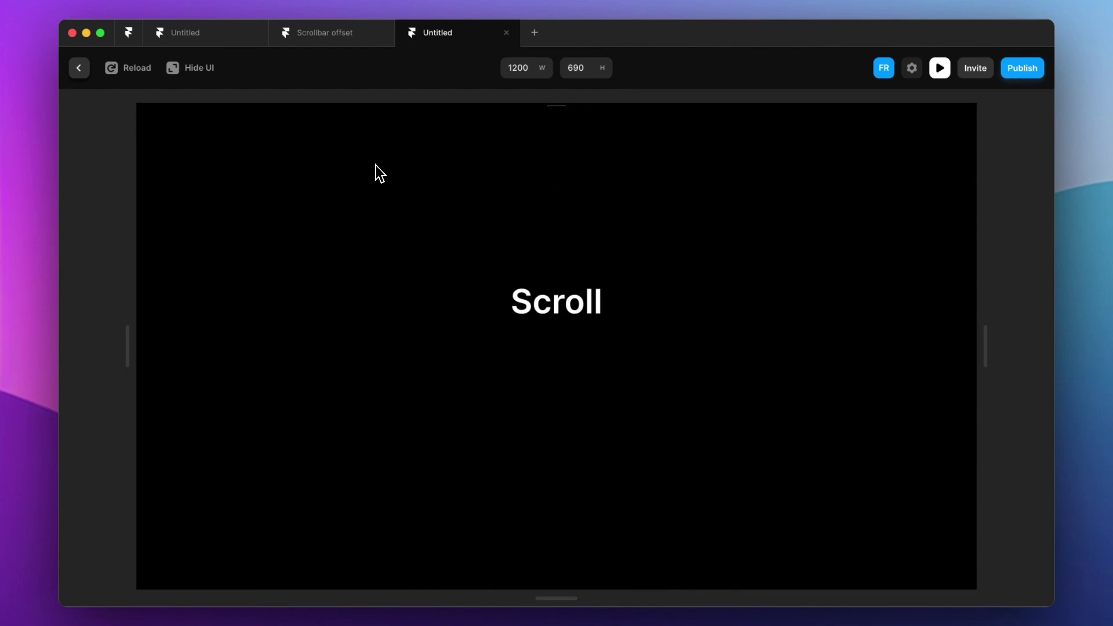
scroll(376, 166, up, 1)
Step: Draw a 56 px full-width frame and move it out of Section below Progress bar
click(90, 67)
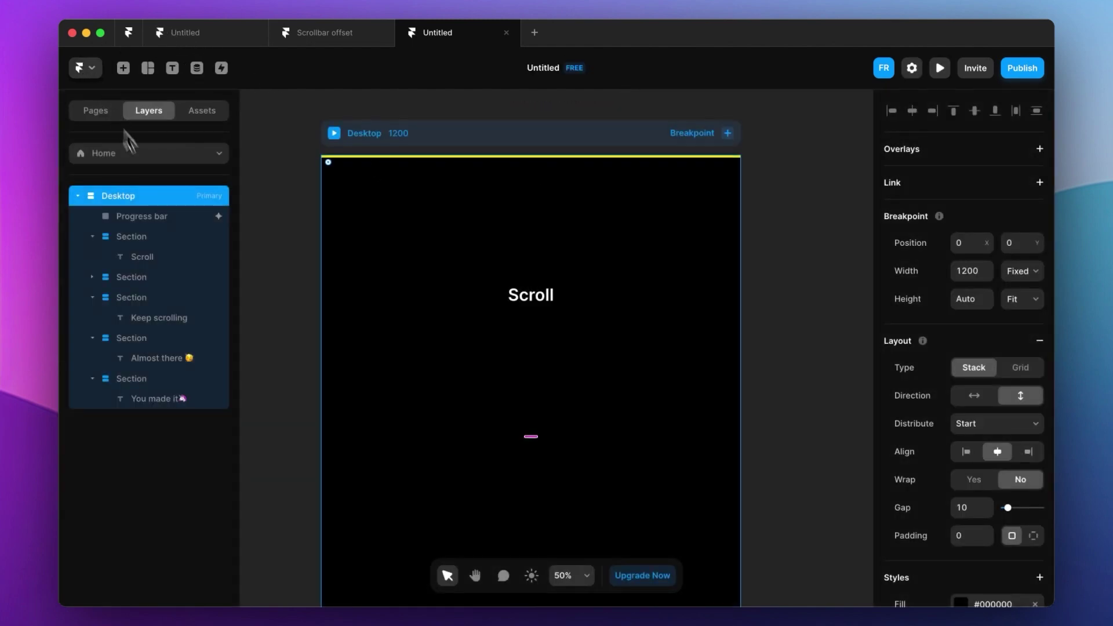
click(149, 218)
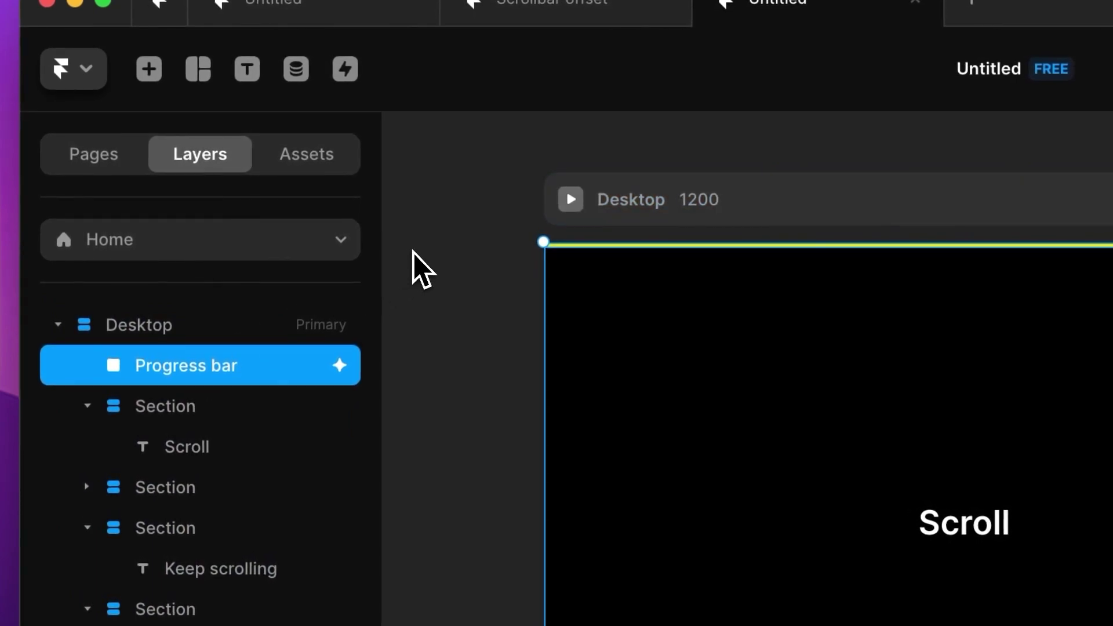
key(f)
drag(675, 309, 979, 350)
drag(646, 335, 647, 335)
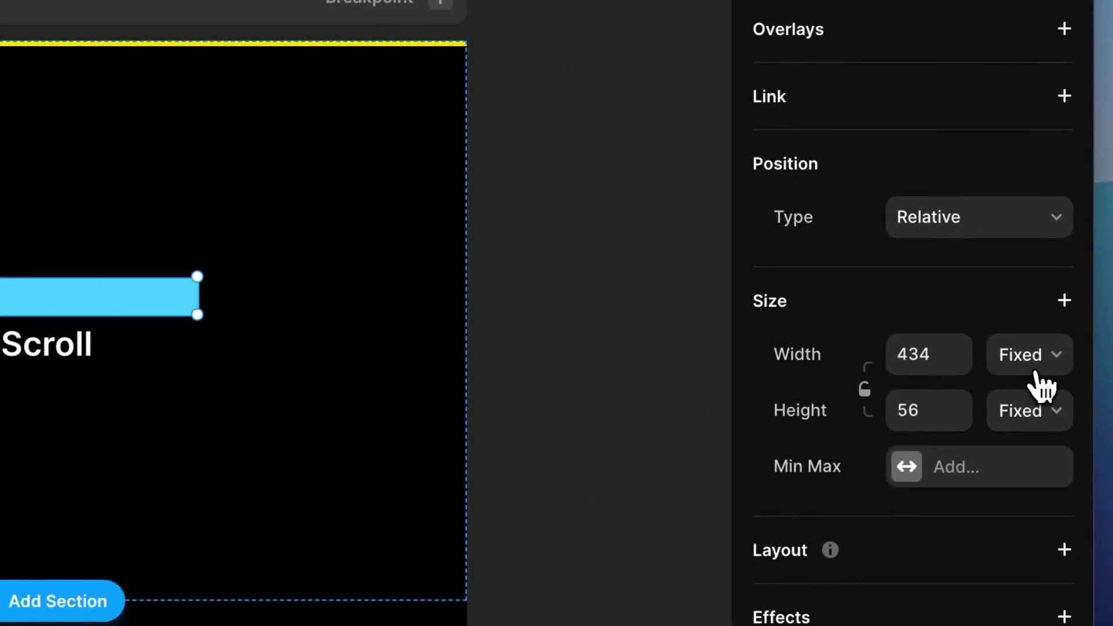
click(1037, 371)
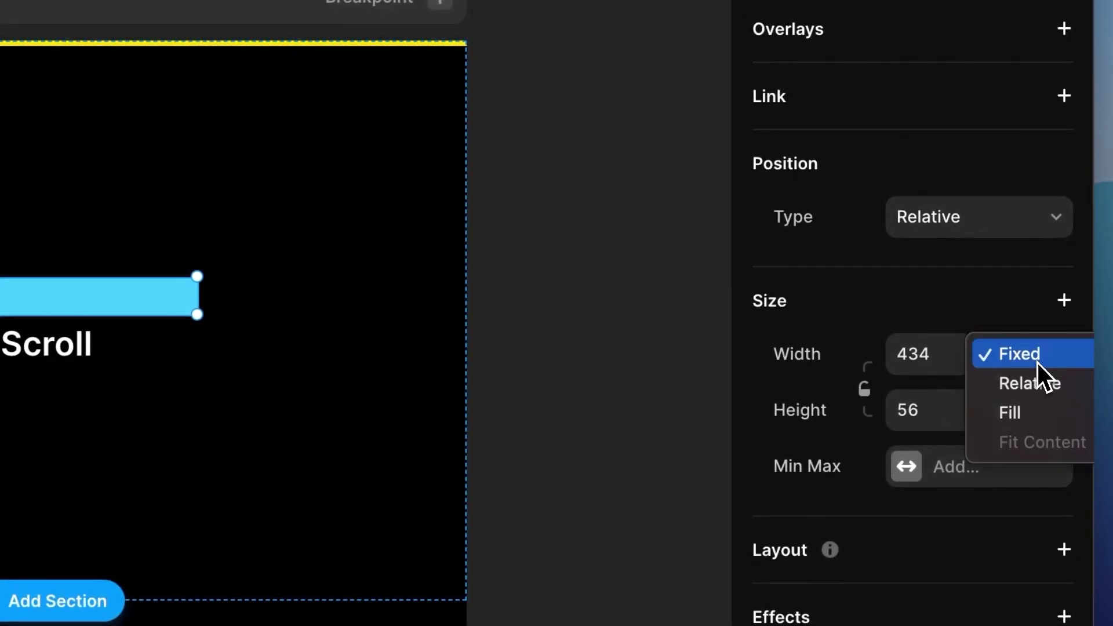
click(1035, 406)
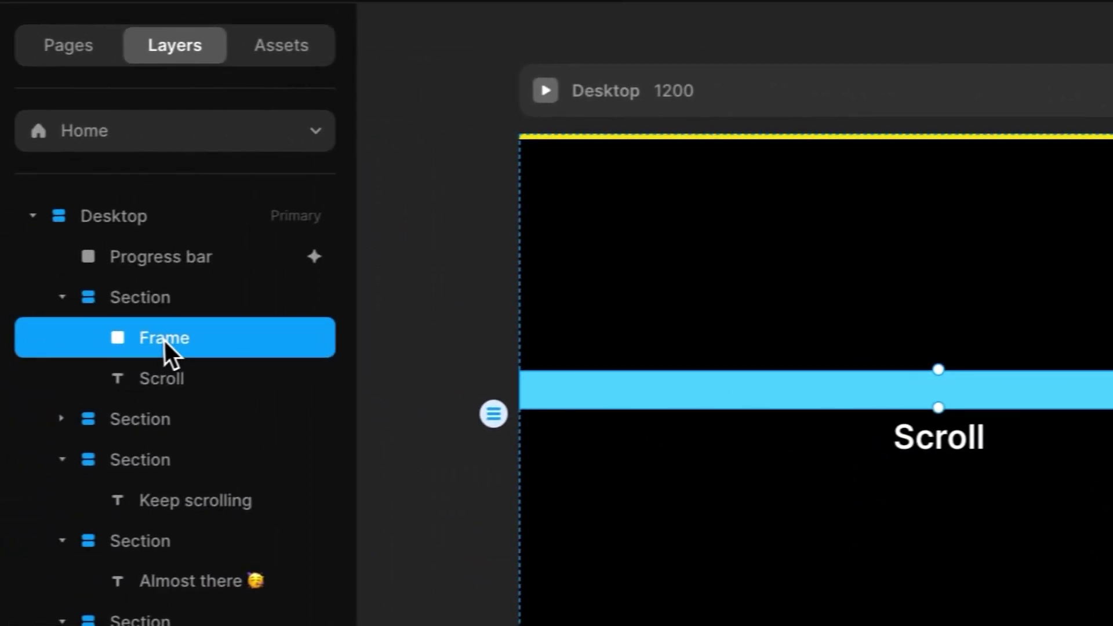
drag(164, 341, 161, 283)
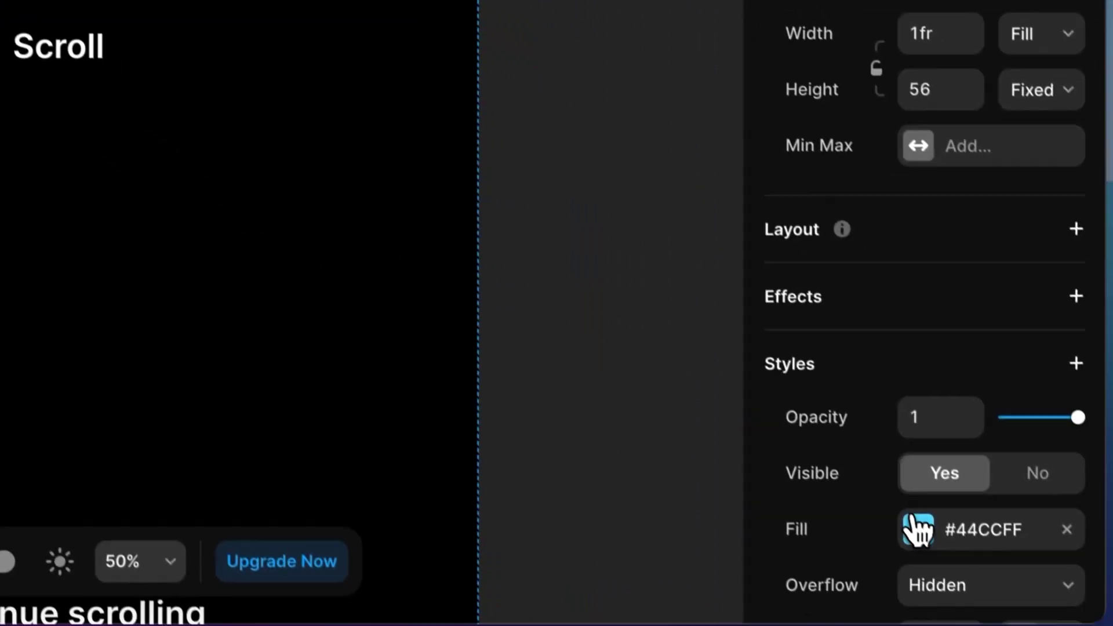
Step: Give the new frame a linear gradient fill with both stops #000000
click(911, 527)
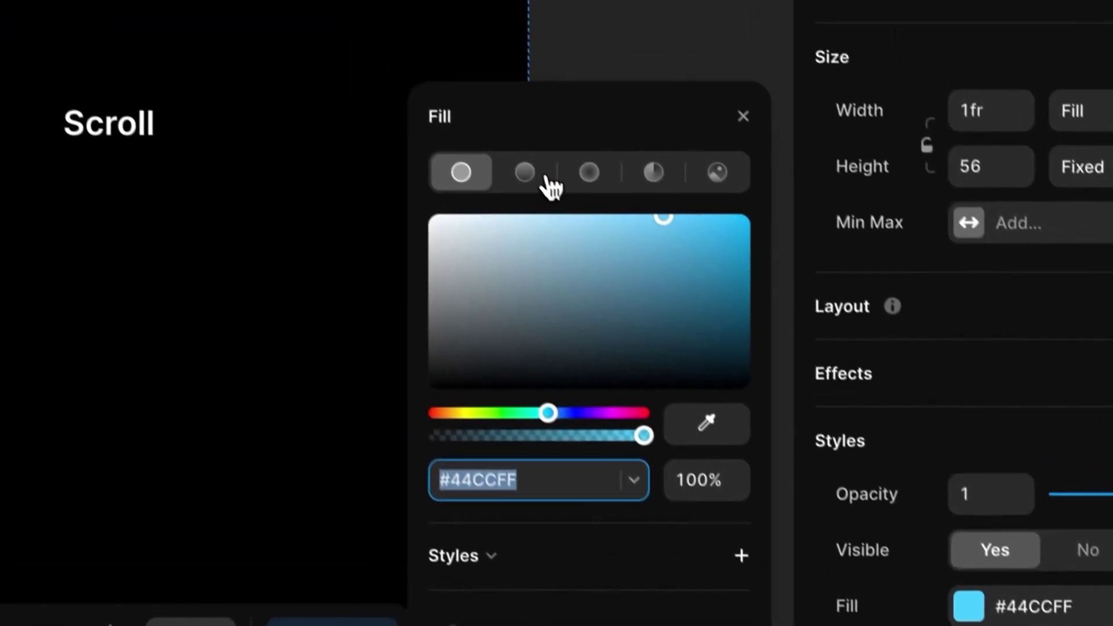
click(462, 78)
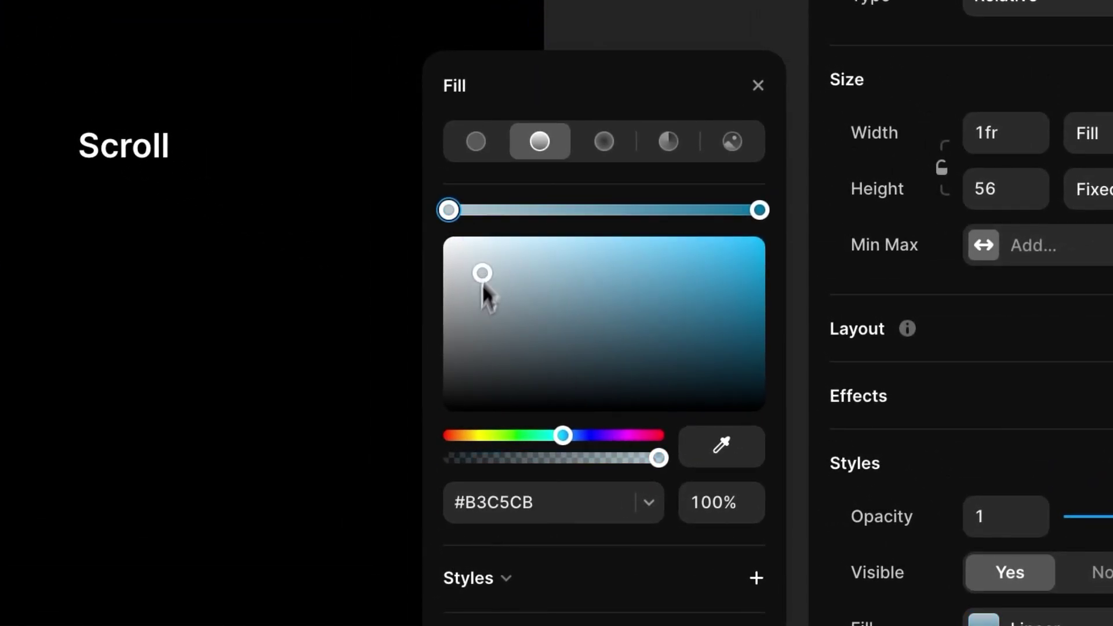
drag(482, 283, 422, 501)
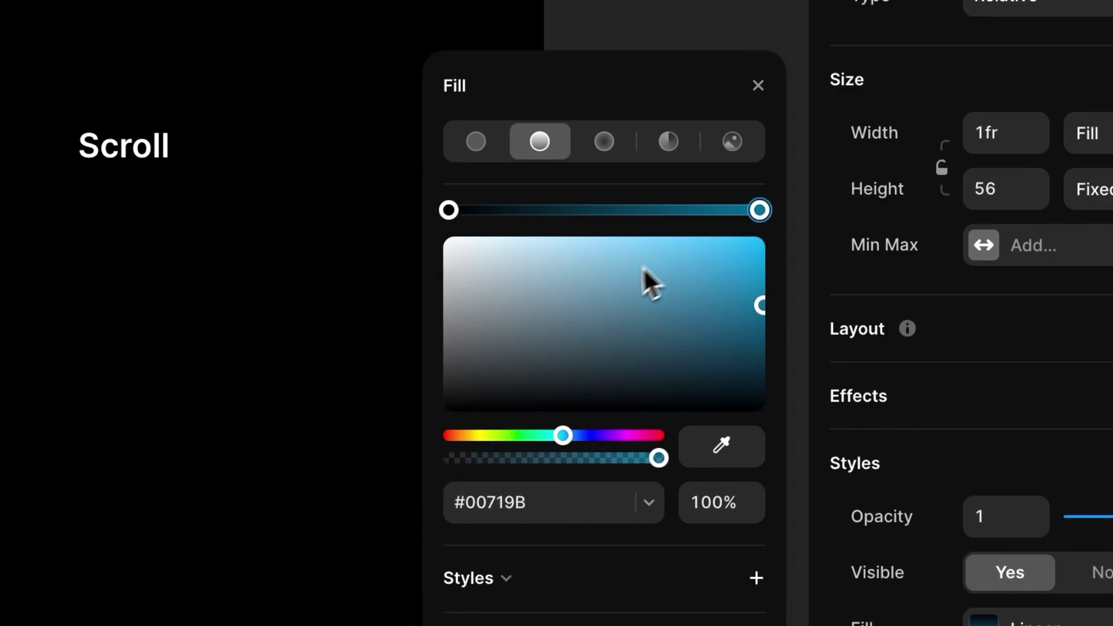
drag(642, 268, 454, 422)
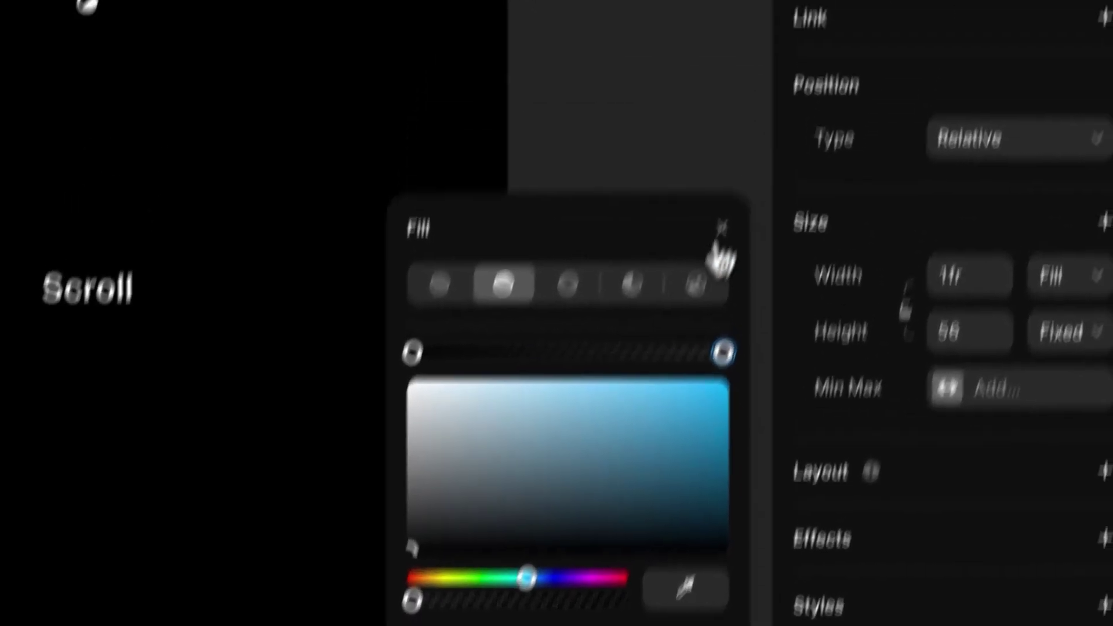
Step: Set the top layer's position type to Fixed and scroll the preview to check it
click(757, 85)
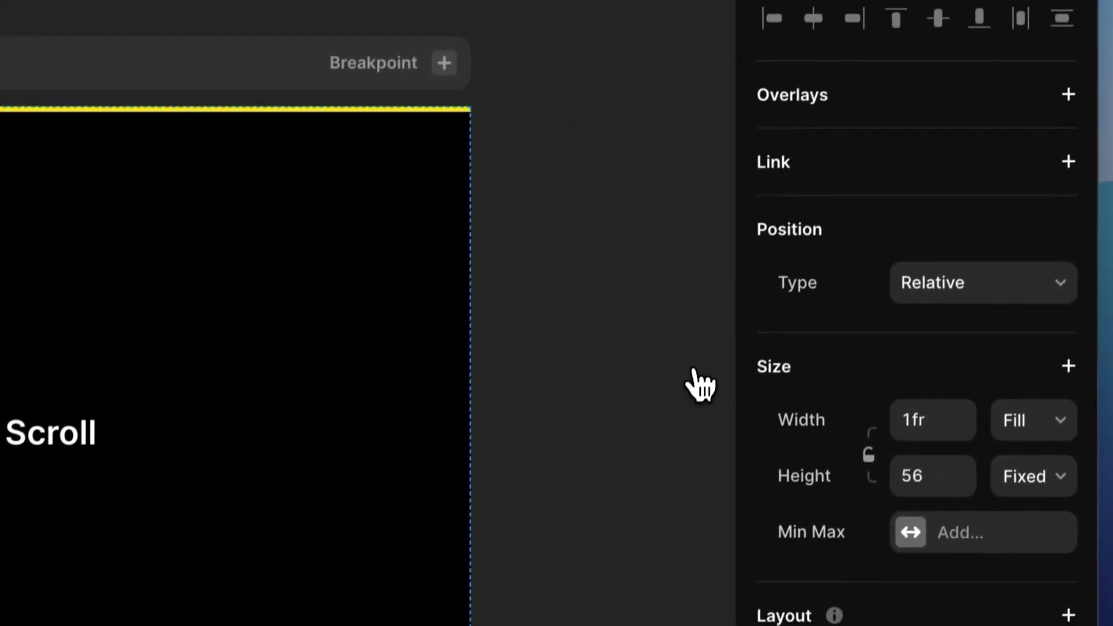
click(985, 299)
click(973, 324)
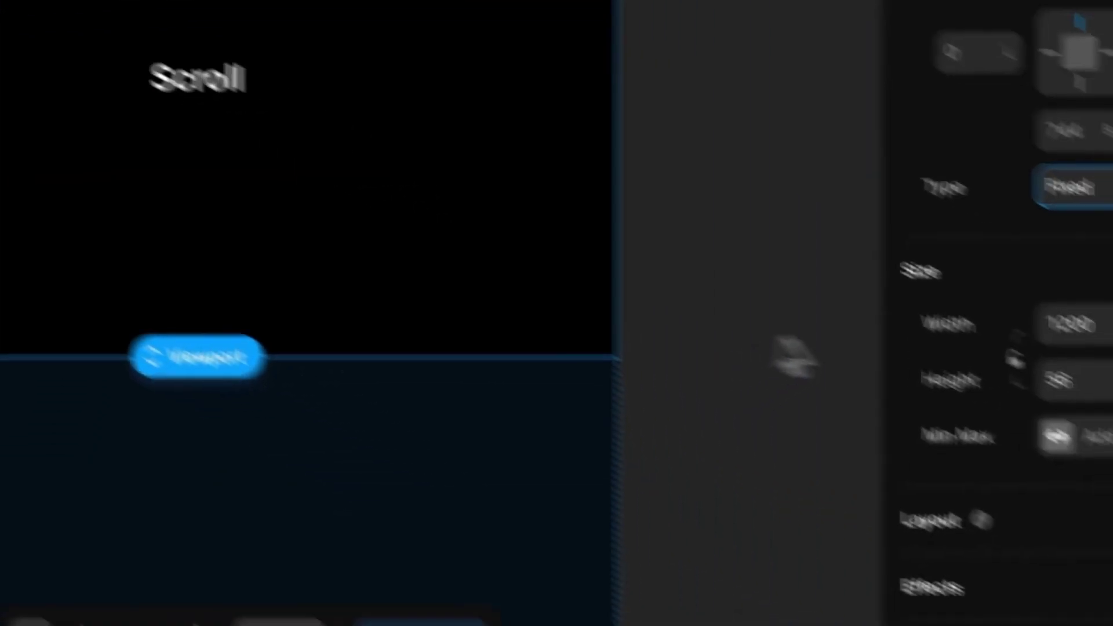
scroll(820, 273, down, 10)
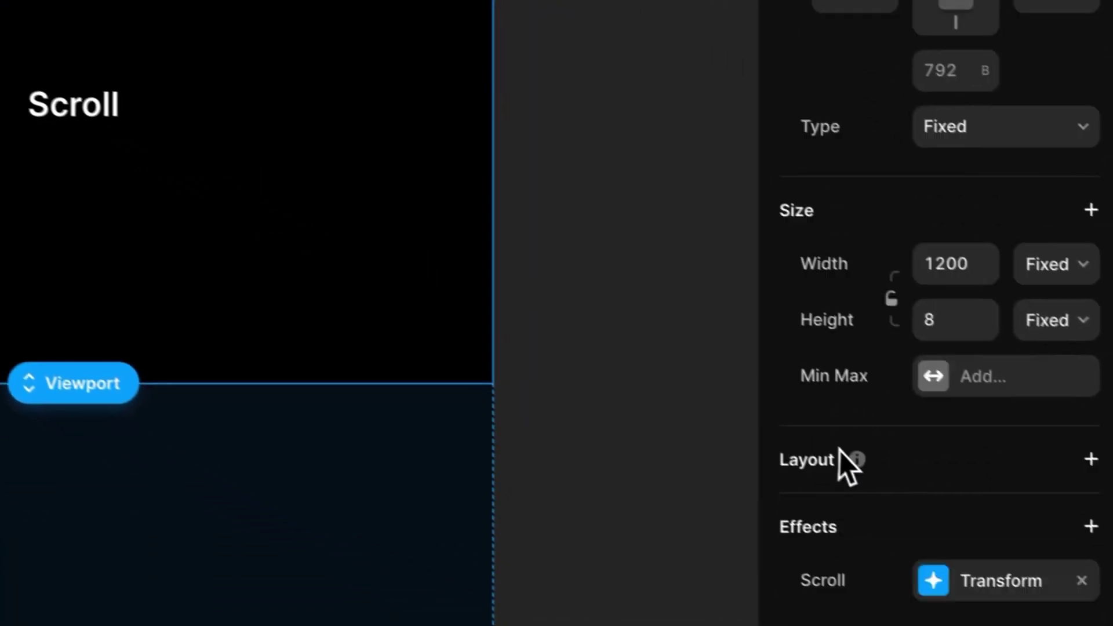
scroll(819, 447, down, 6)
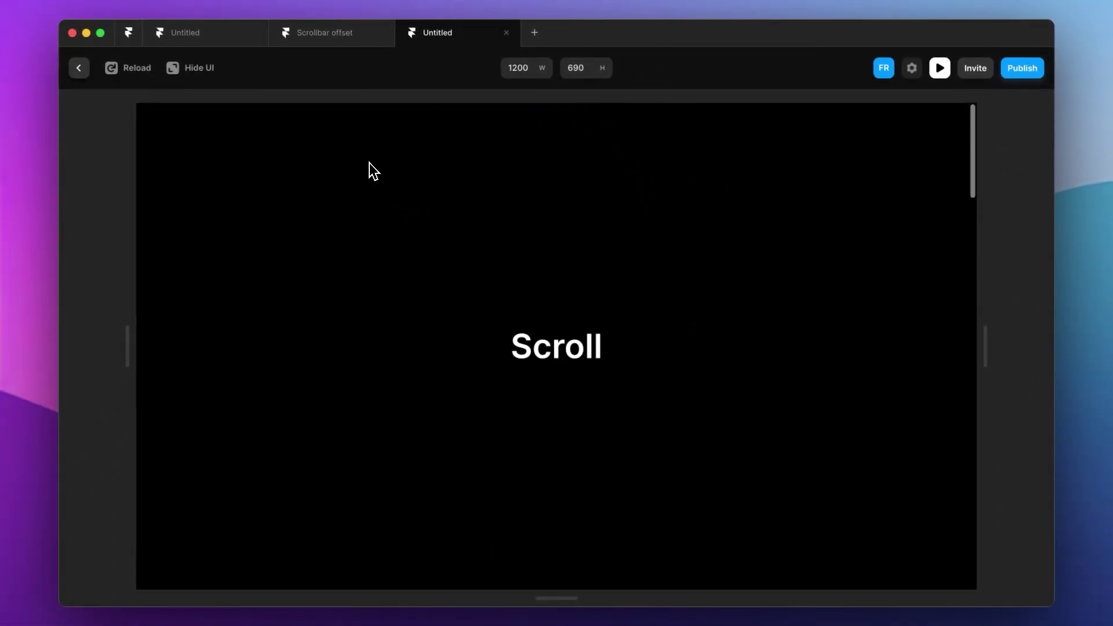
Step: Scroll the preview down and back up to watch the yellow bar grow, then exit the preview
scroll(370, 164, down, 8)
scroll(370, 163, down, 12)
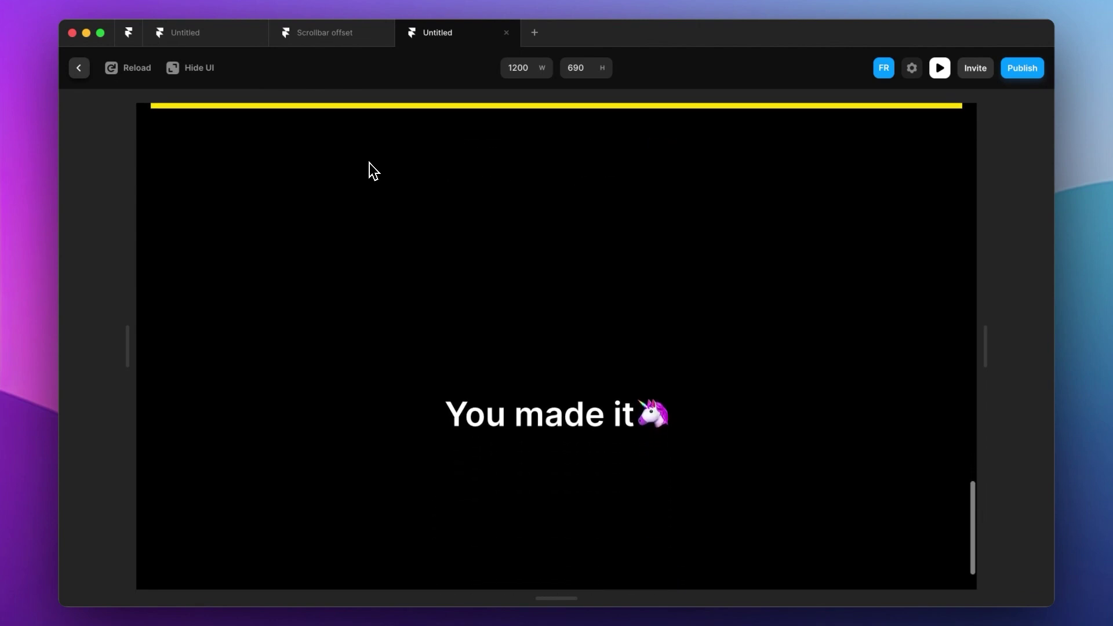
scroll(371, 162, up, 10)
scroll(372, 160, up, 5)
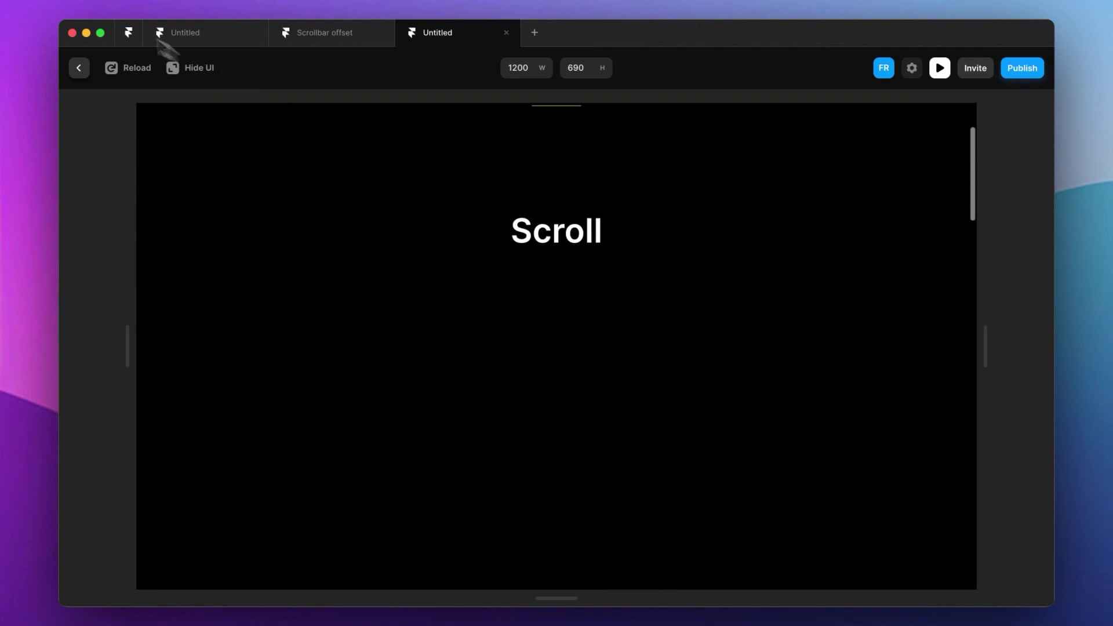
click(79, 68)
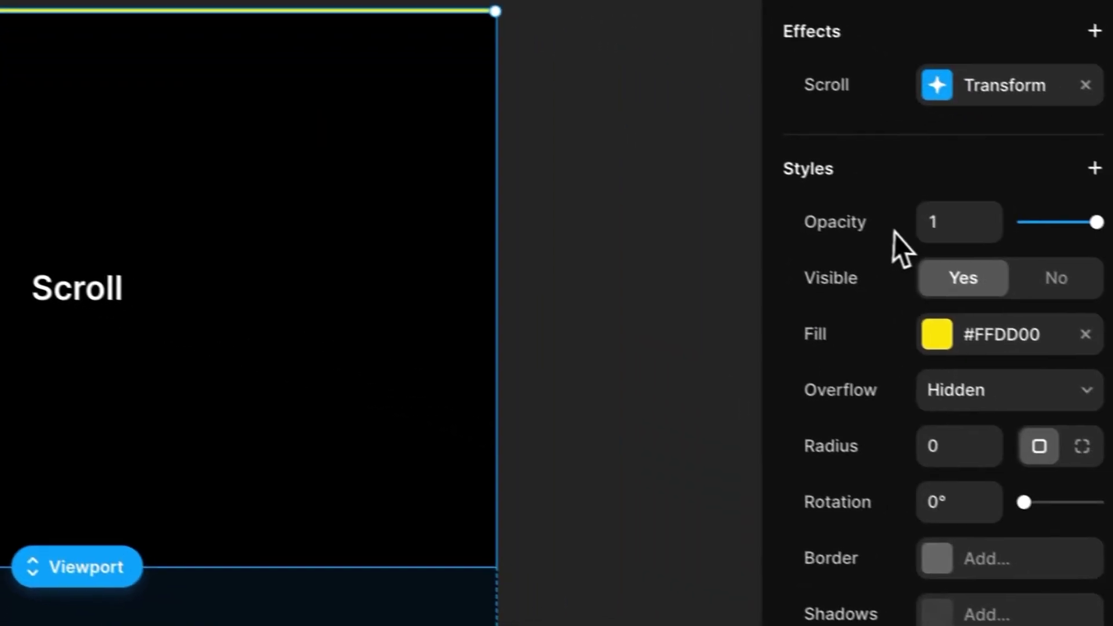
Step: Set the progress bar's height to 5 px
scroll(892, 243, up, 5)
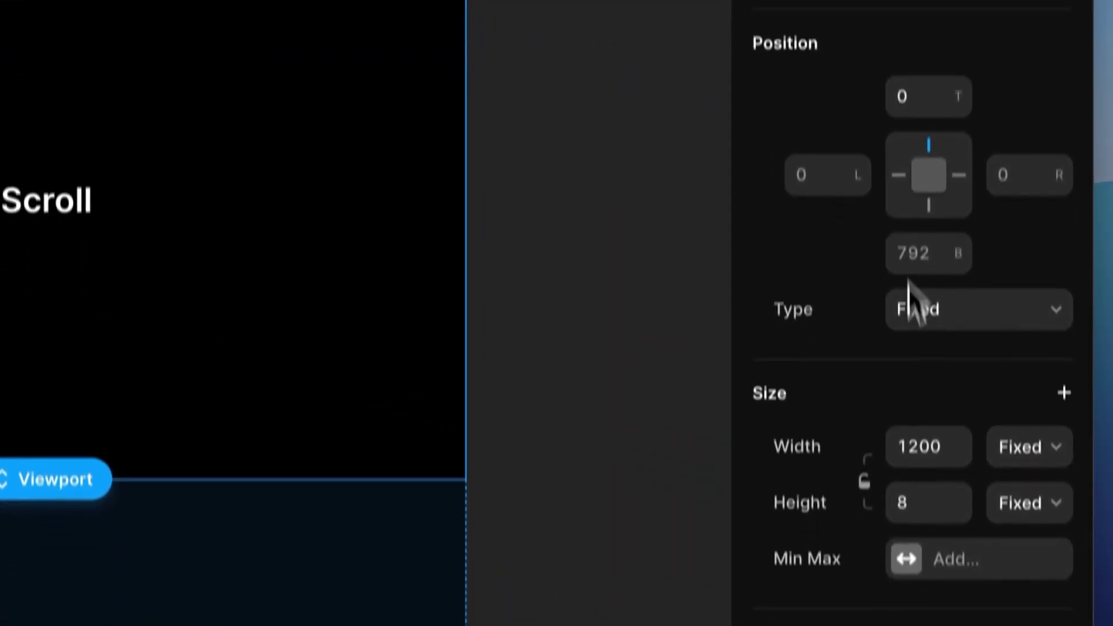
click(923, 573)
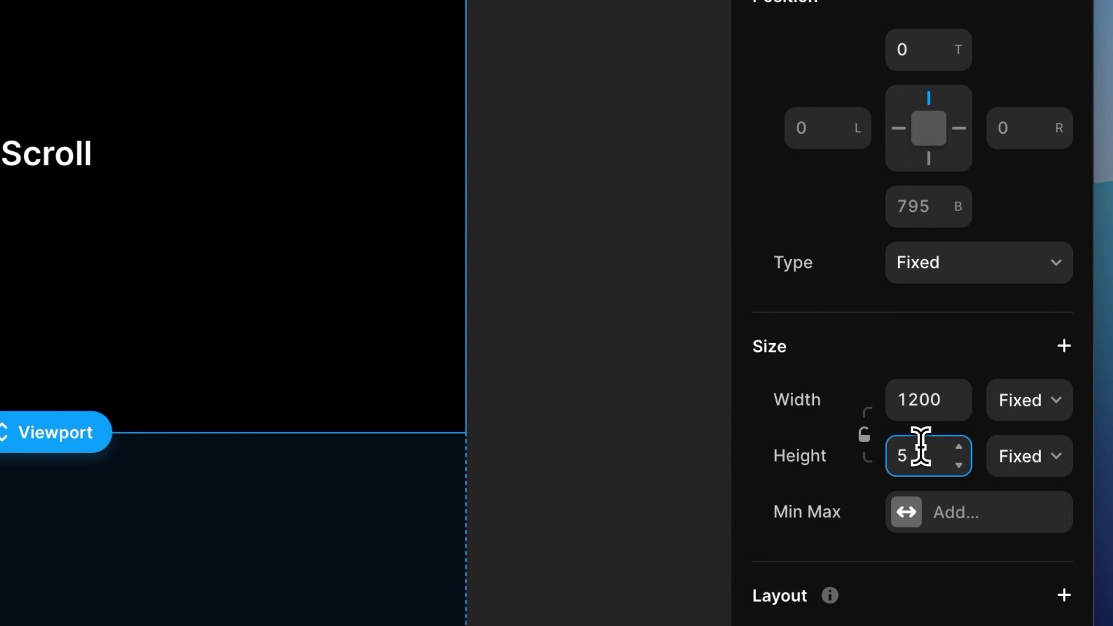
click(589, 325)
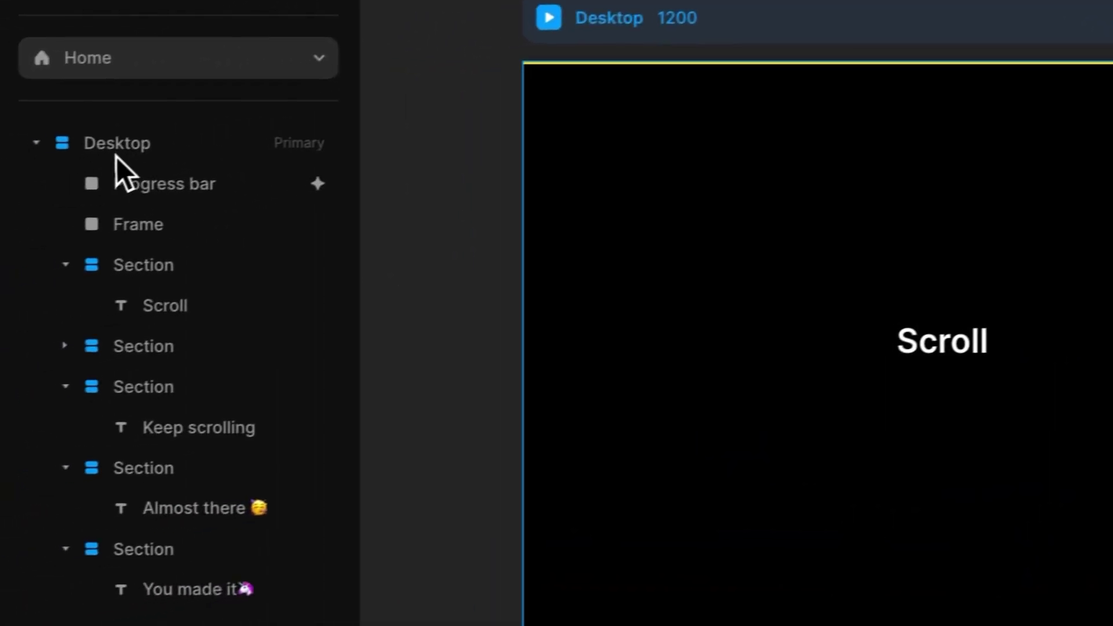
Step: Give the 'Continue scrolling' and 'Keep scrolling' texts a Scale In scroll animation
click(87, 341)
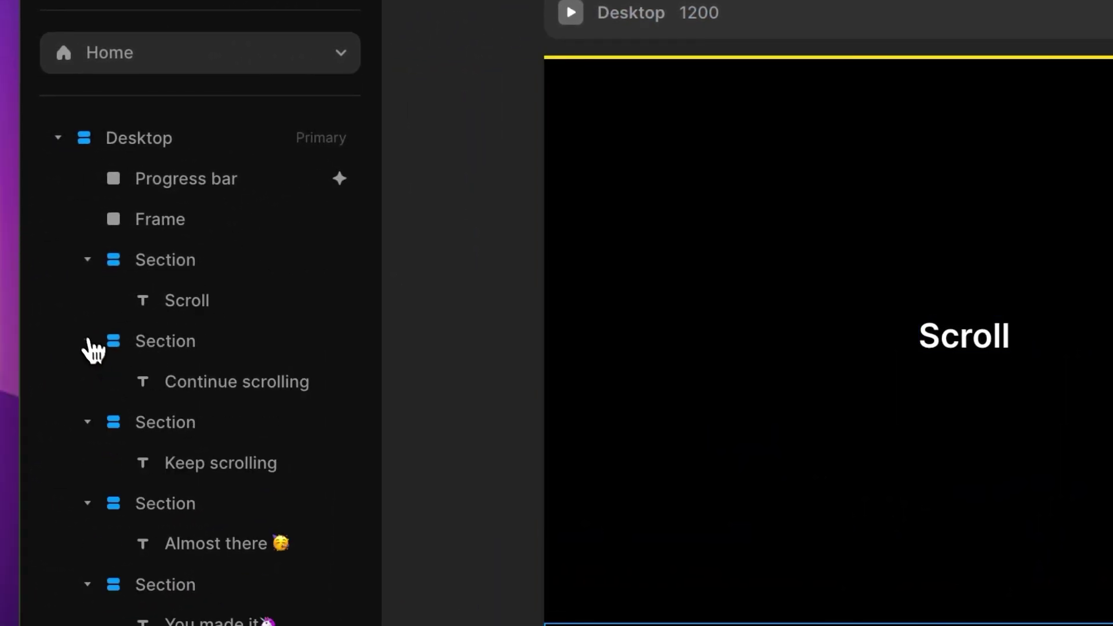
click(209, 313)
shift+click(219, 384)
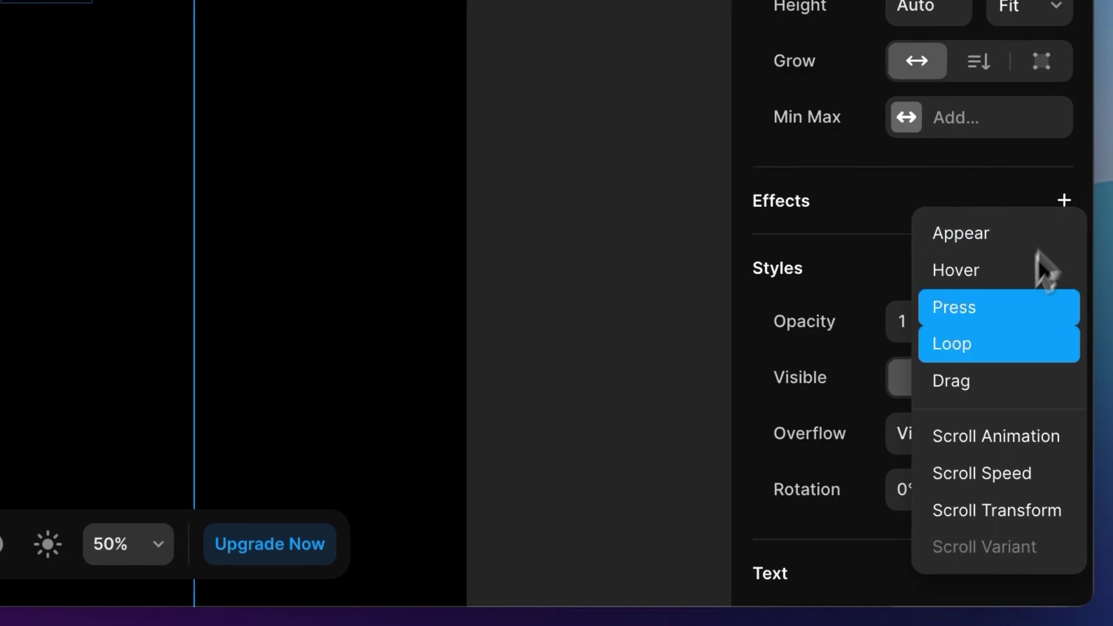
click(1026, 449)
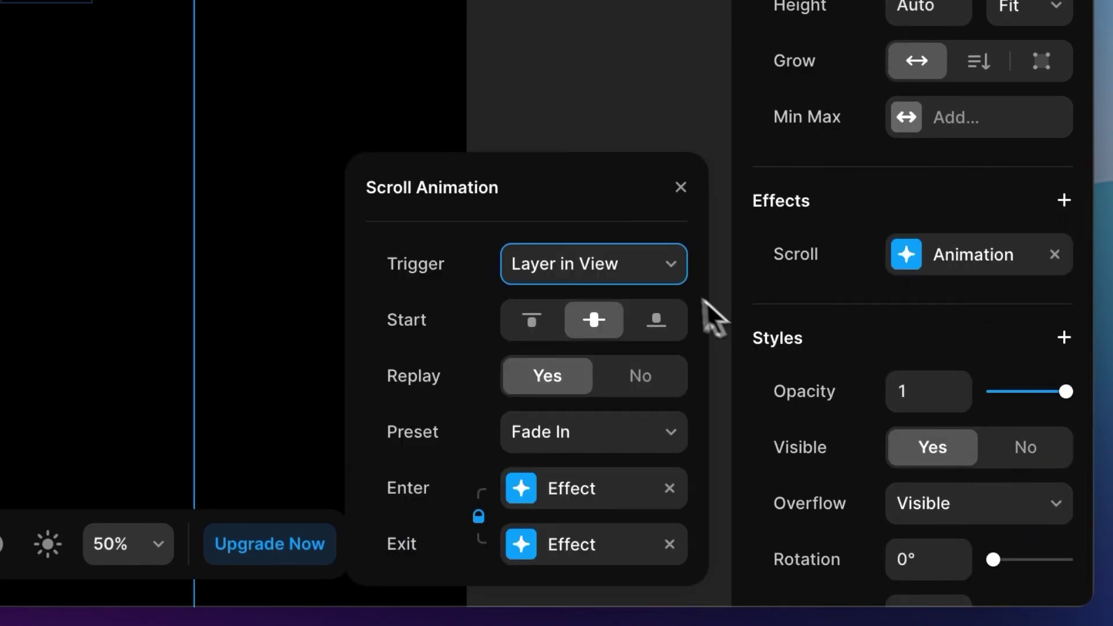
click(582, 432)
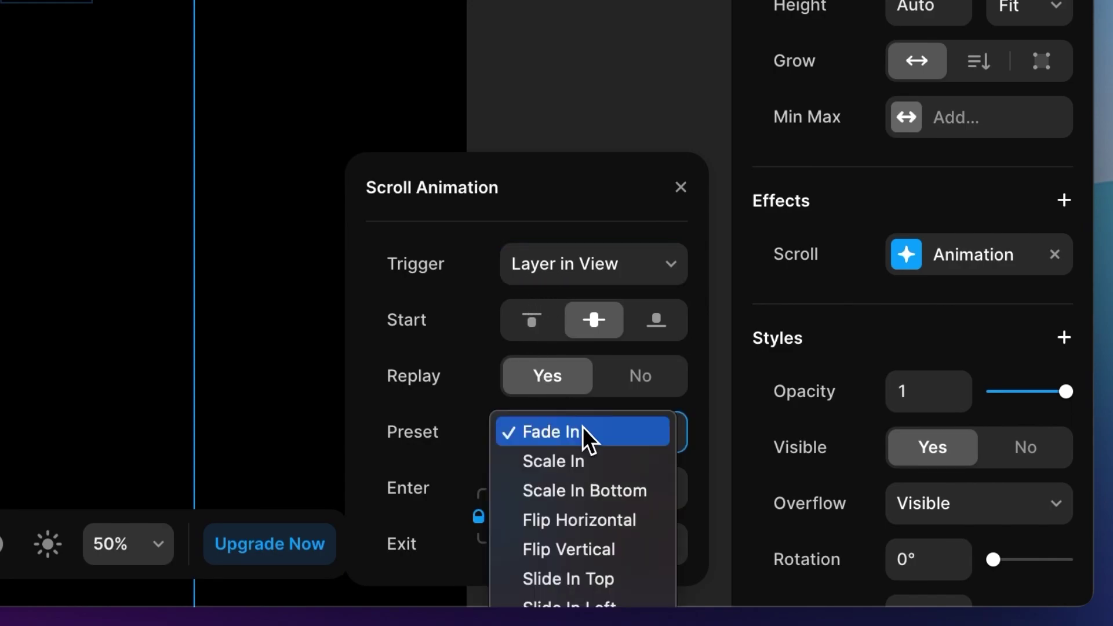
key(Up)
key(Up)
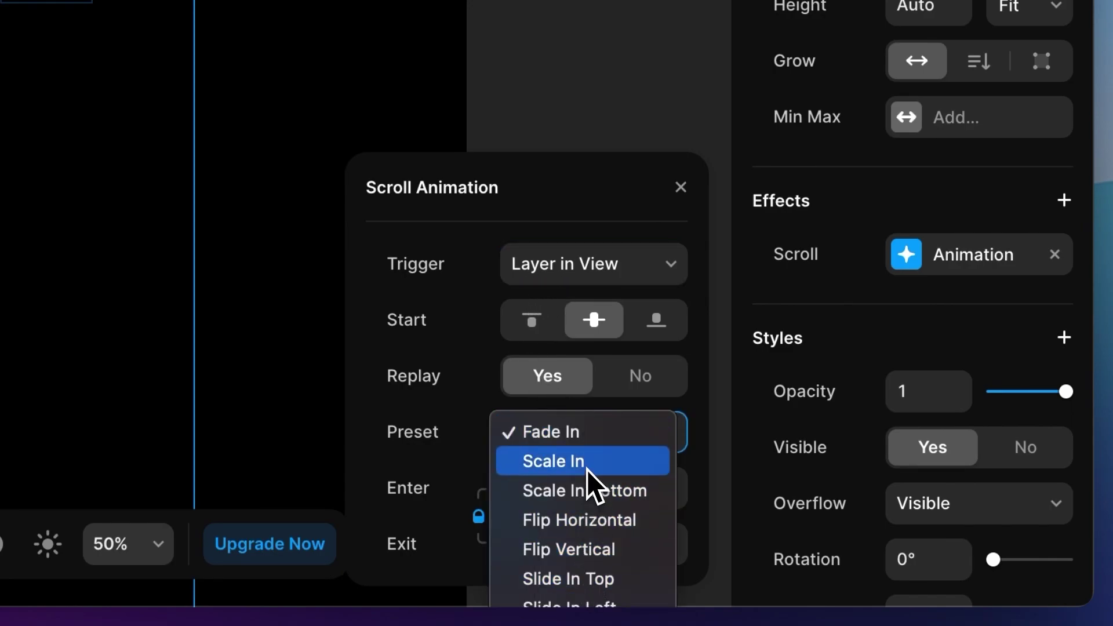
click(587, 469)
click(680, 186)
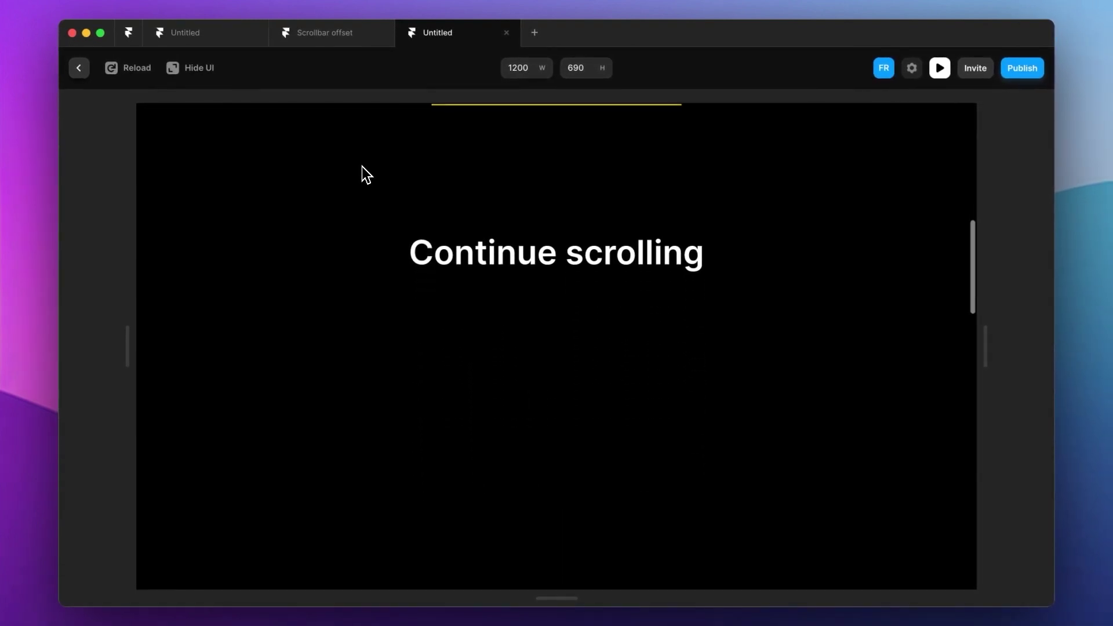
scroll(362, 166, down, 15)
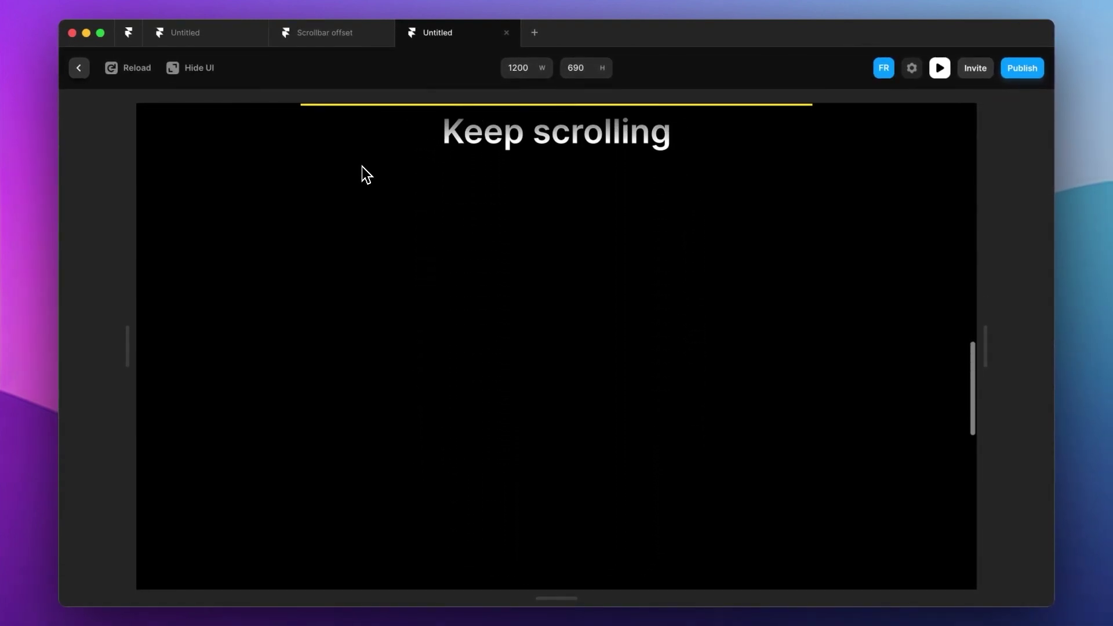
scroll(362, 167, down, 5)
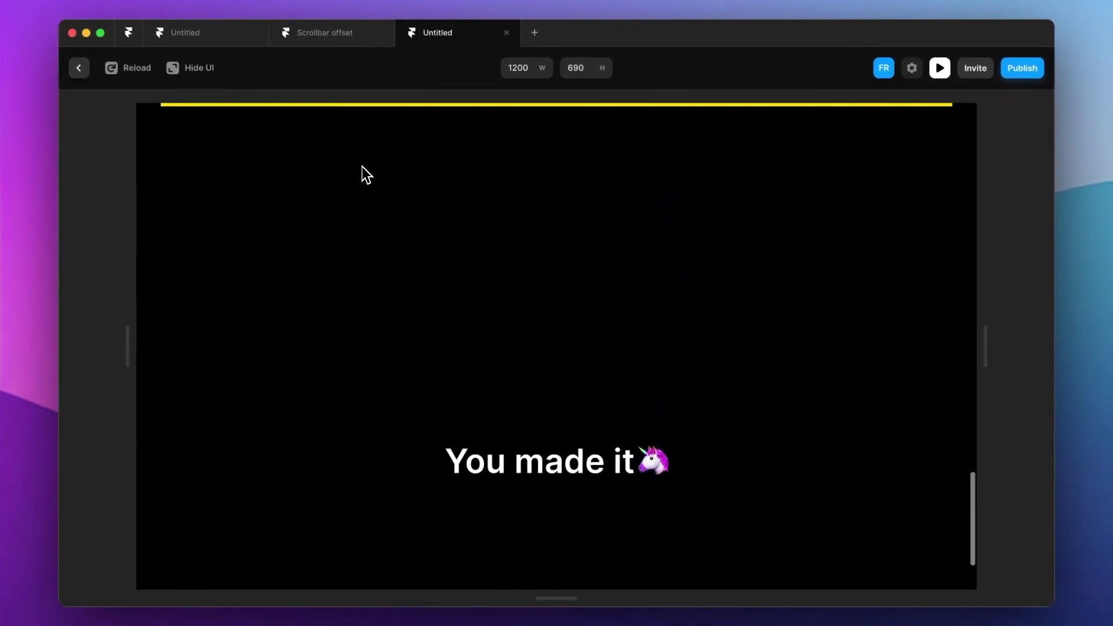
Step: Scroll the preview up and down to 'Almost there 🥳', checking the scaling headings and the filling yellow bar
scroll(362, 166, up, 5)
scroll(362, 166, up, 20)
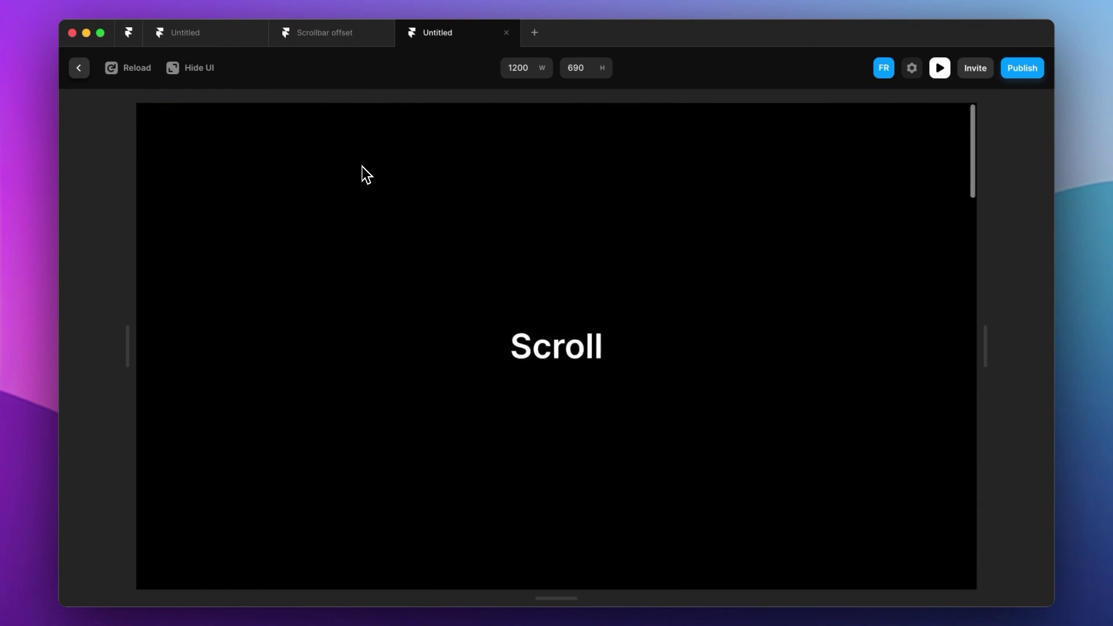
scroll(361, 166, down, 10)
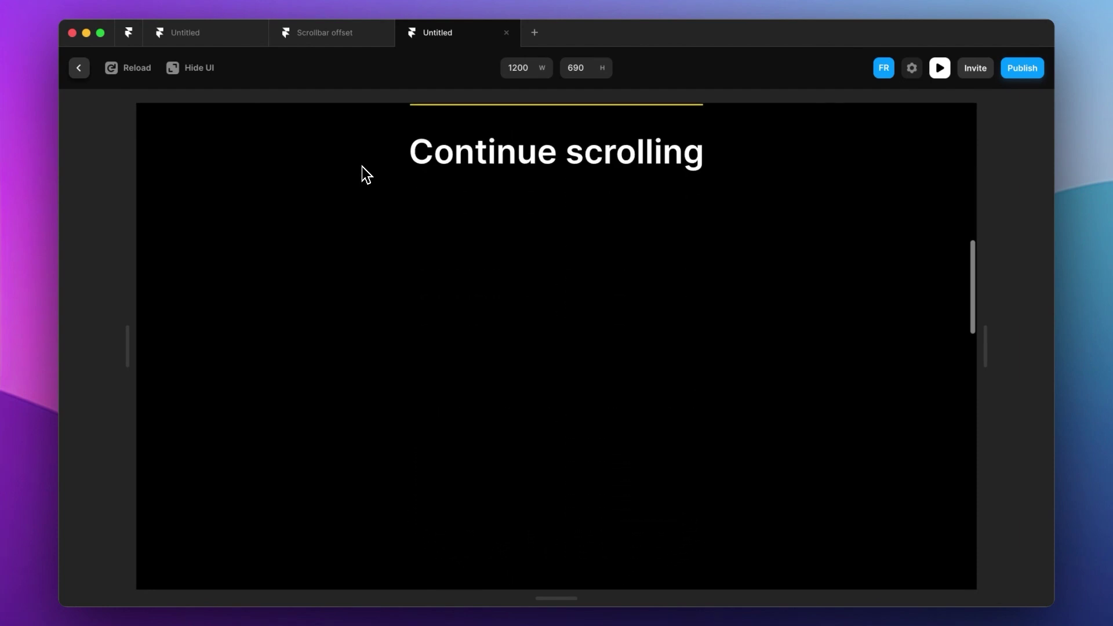
scroll(361, 166, down, 15)
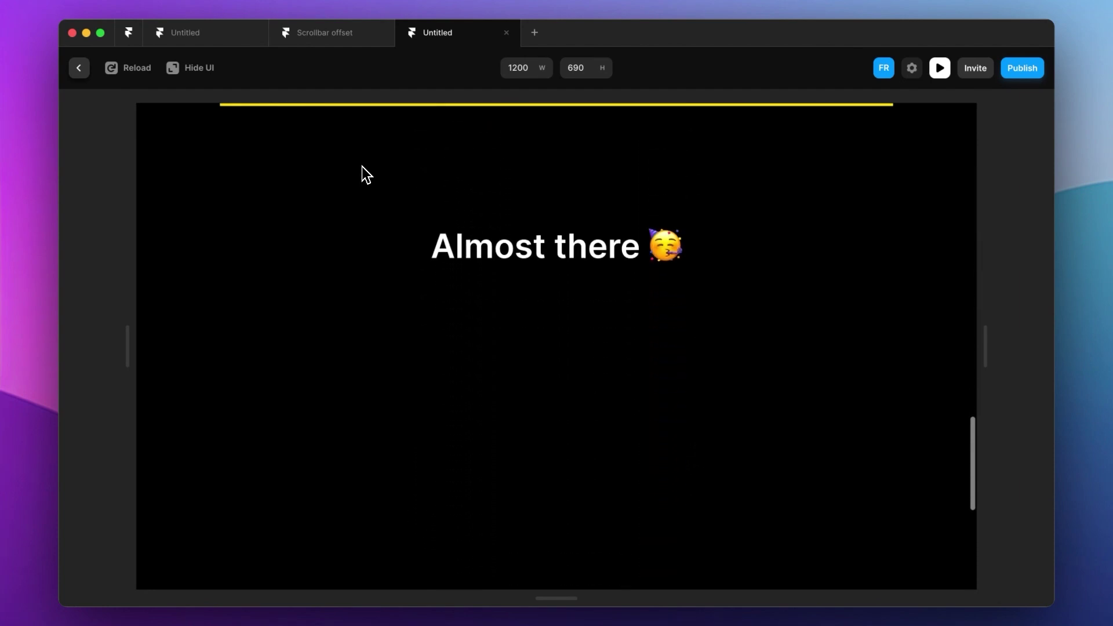
scroll(361, 166, down, 10)
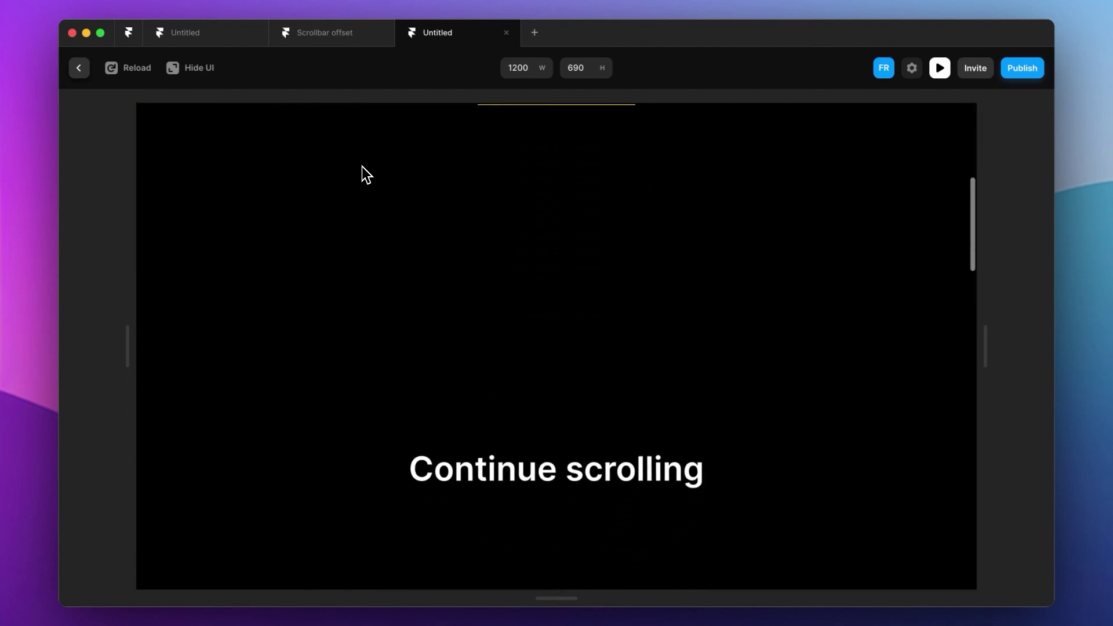
scroll(362, 165, down, 12)
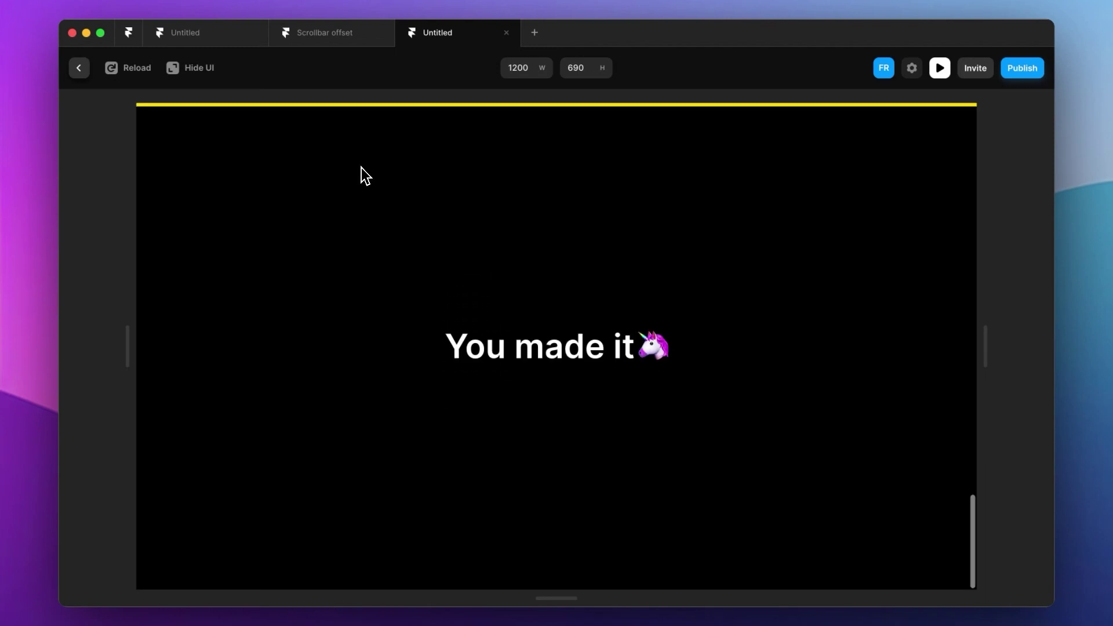
scroll(362, 166, up, 12)
scroll(365, 175, up, 10)
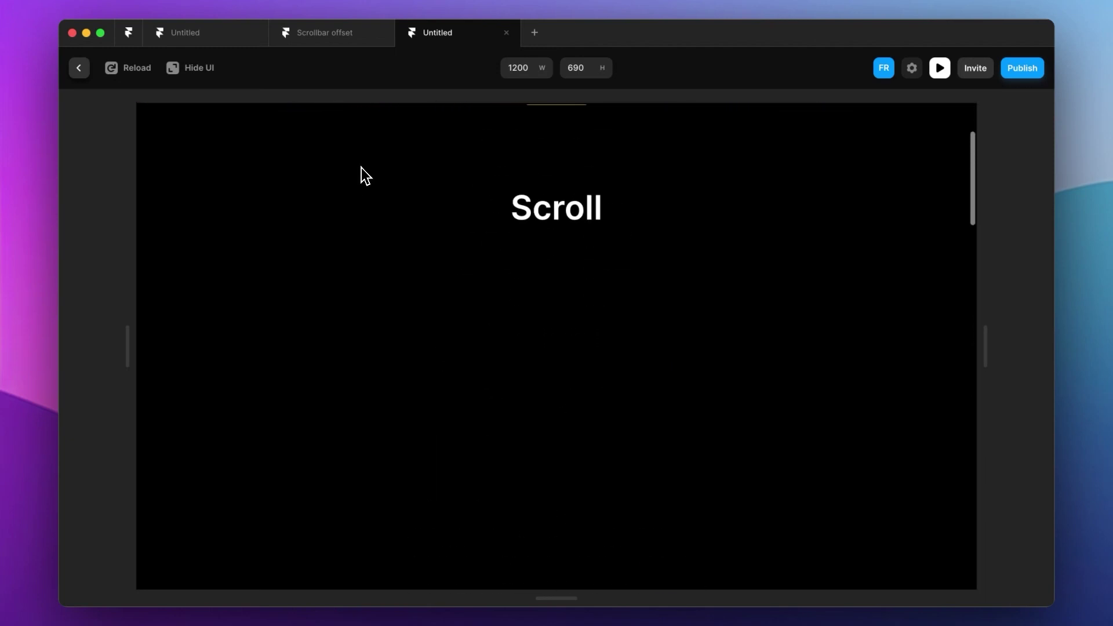
scroll(365, 175, down, 12)
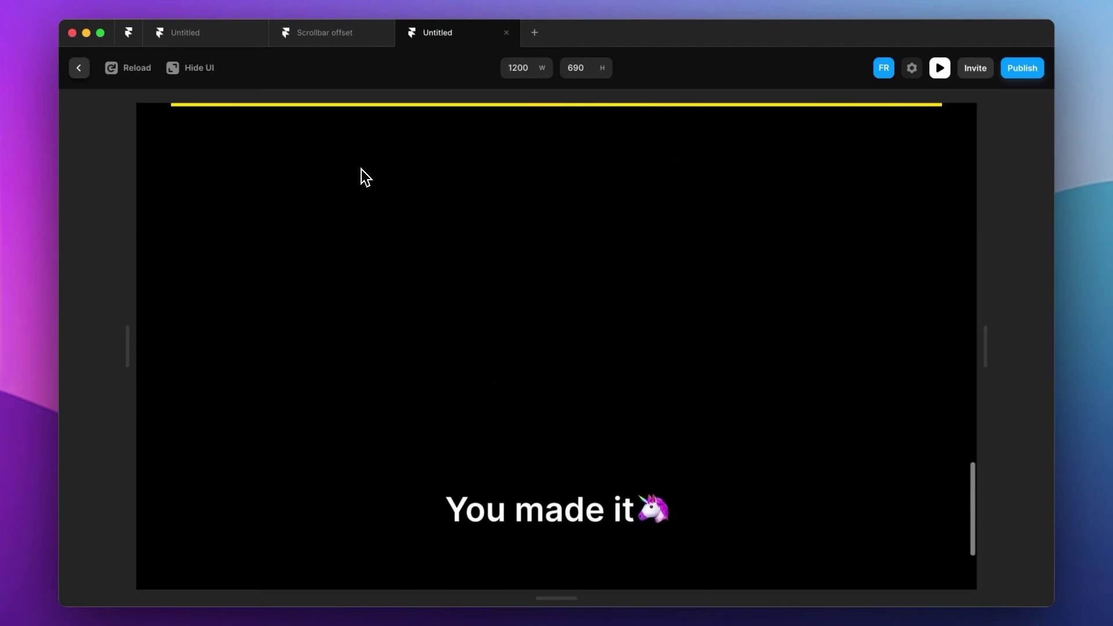
scroll(360, 169, up, 12)
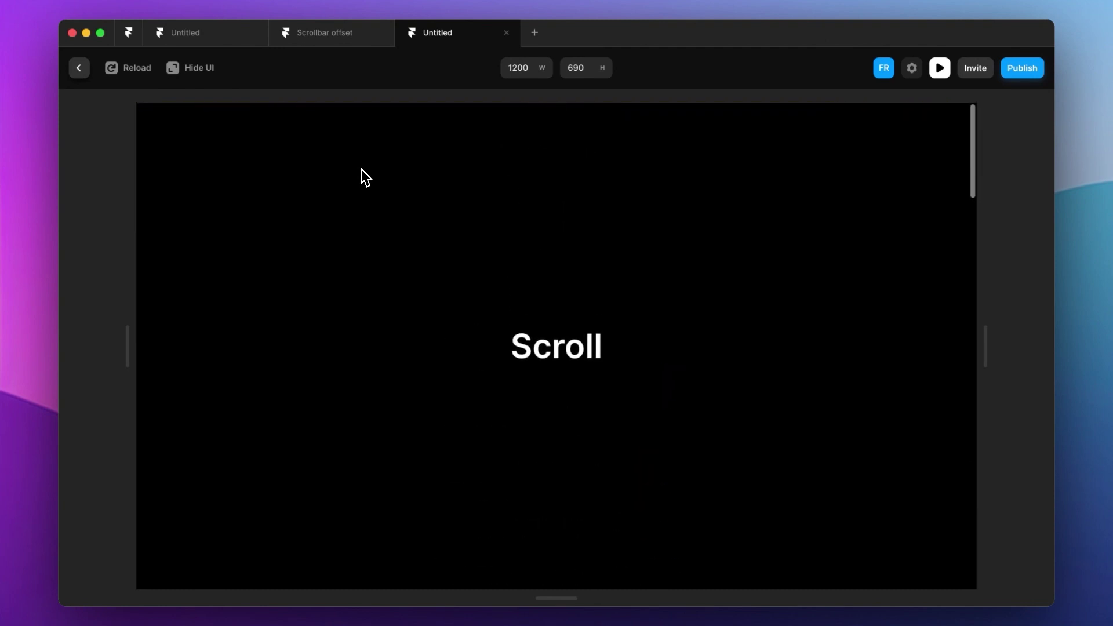
scroll(360, 169, down, 5)
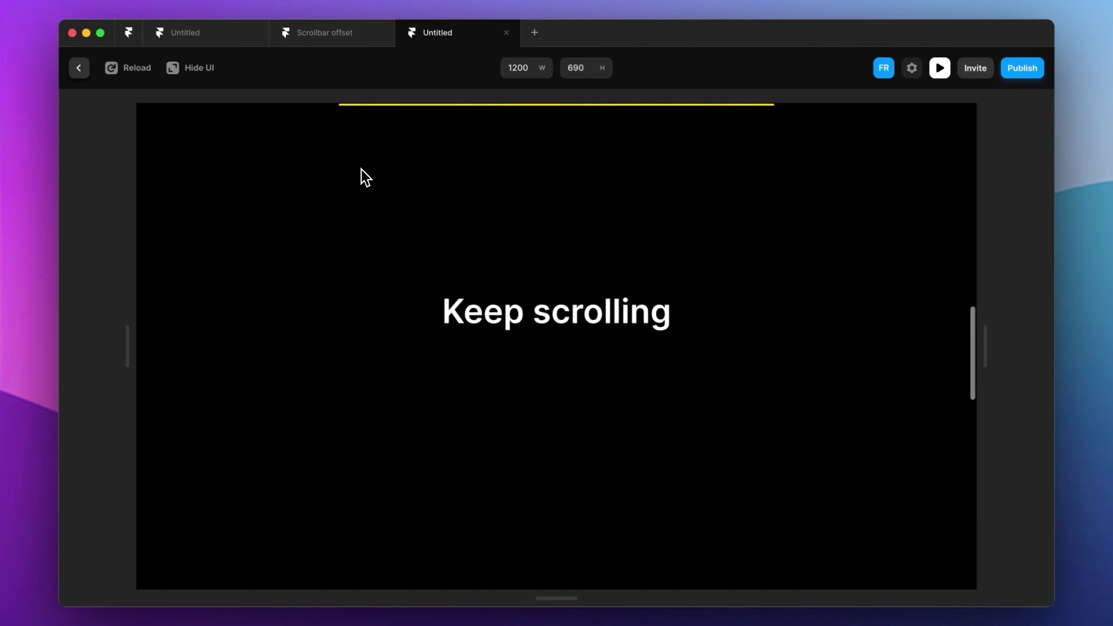
scroll(361, 169, down, 7)
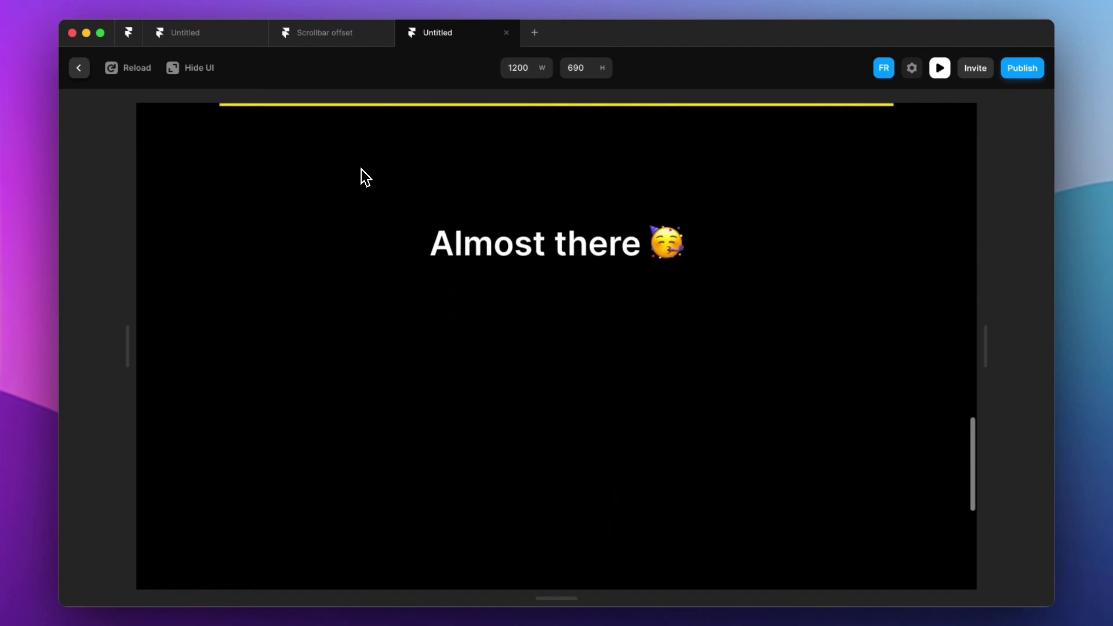
Step: Press Esc to leave the preview and get back to the Desktop page in the editor
key(Escape)
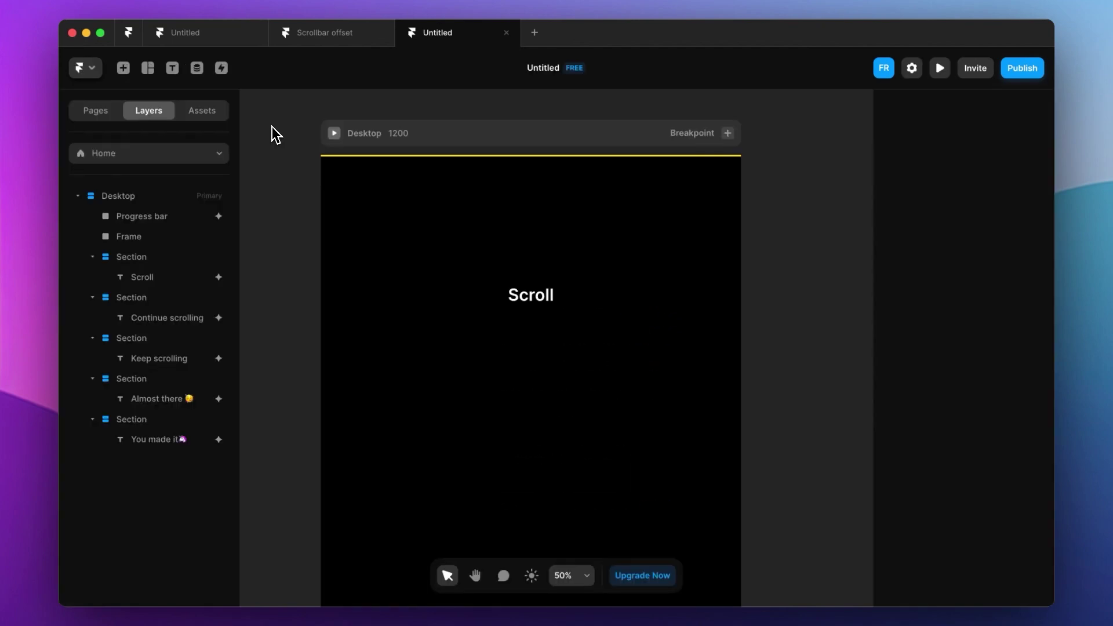